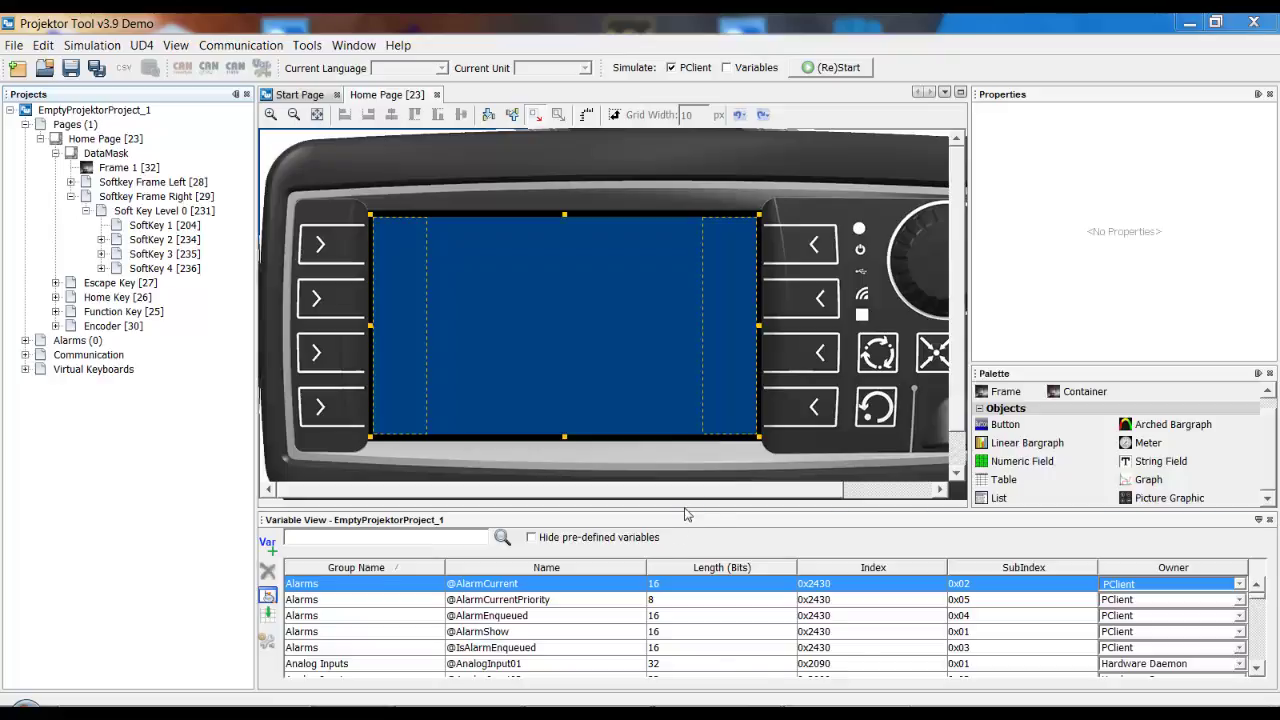
Step: Set the bus speed of port CAN:1 to 500 kbps in the port configuration of EmptyProjektorProject_1
{"action": "left_click", "coordinate": [256, 46]}
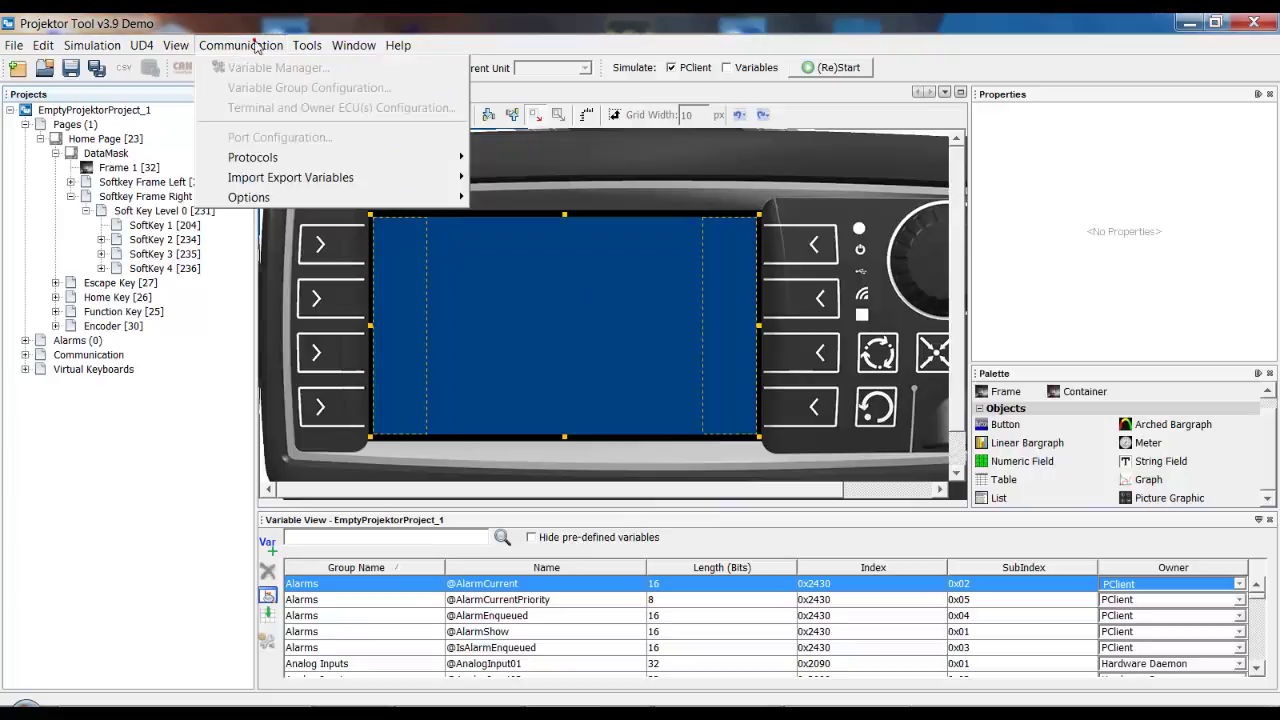
{"action": "left_click", "coordinate": [66, 113]}
{"action": "left_click", "coordinate": [120, 112]}
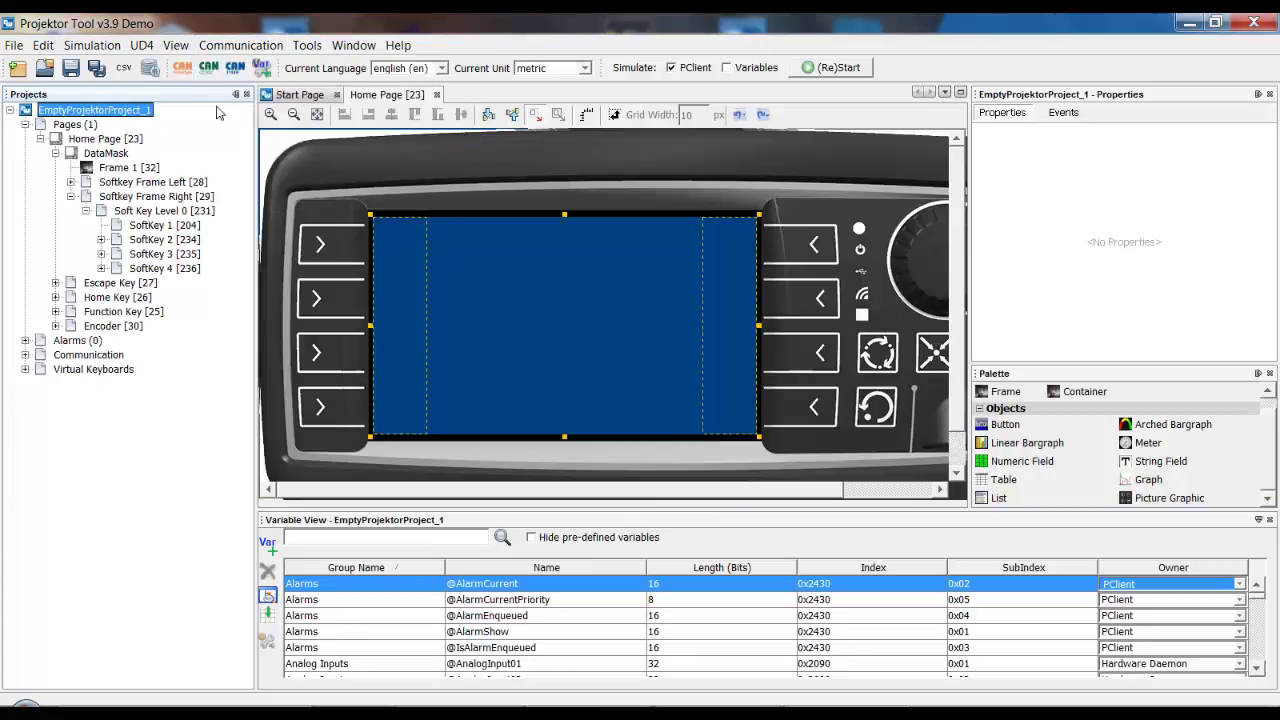
{"action": "left_click", "coordinate": [258, 48]}
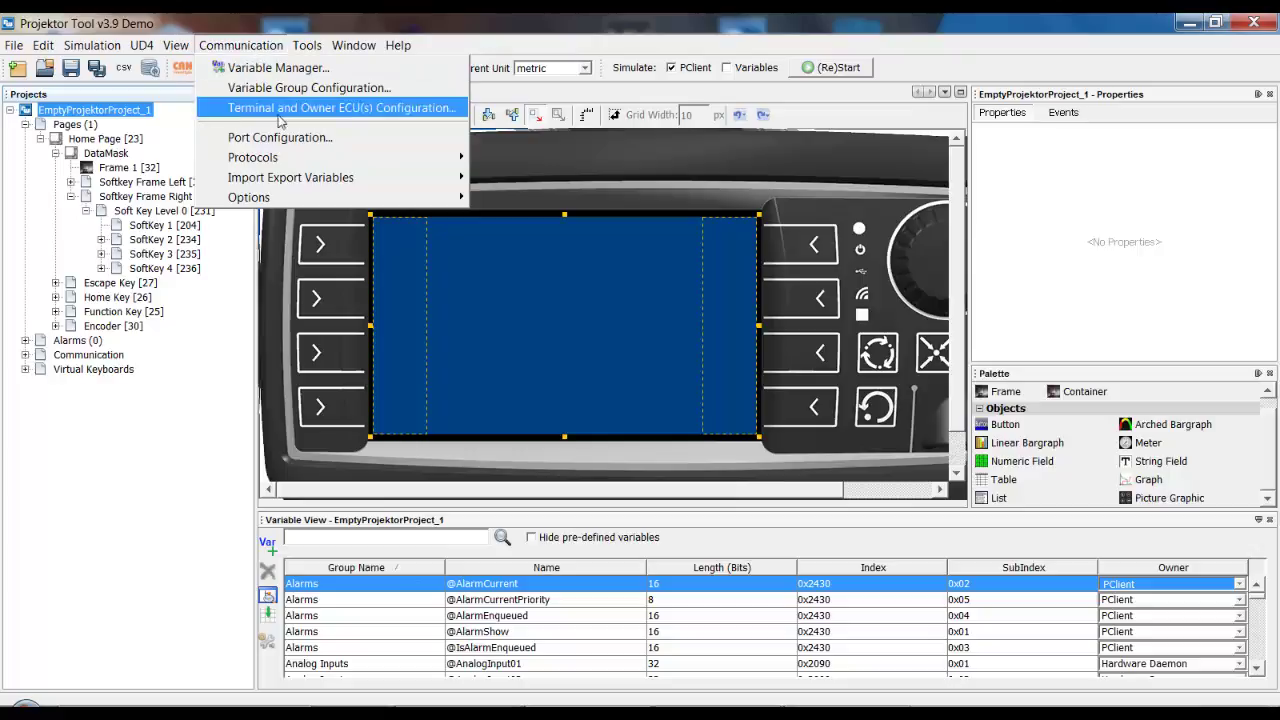
{"action": "left_click", "coordinate": [358, 140]}
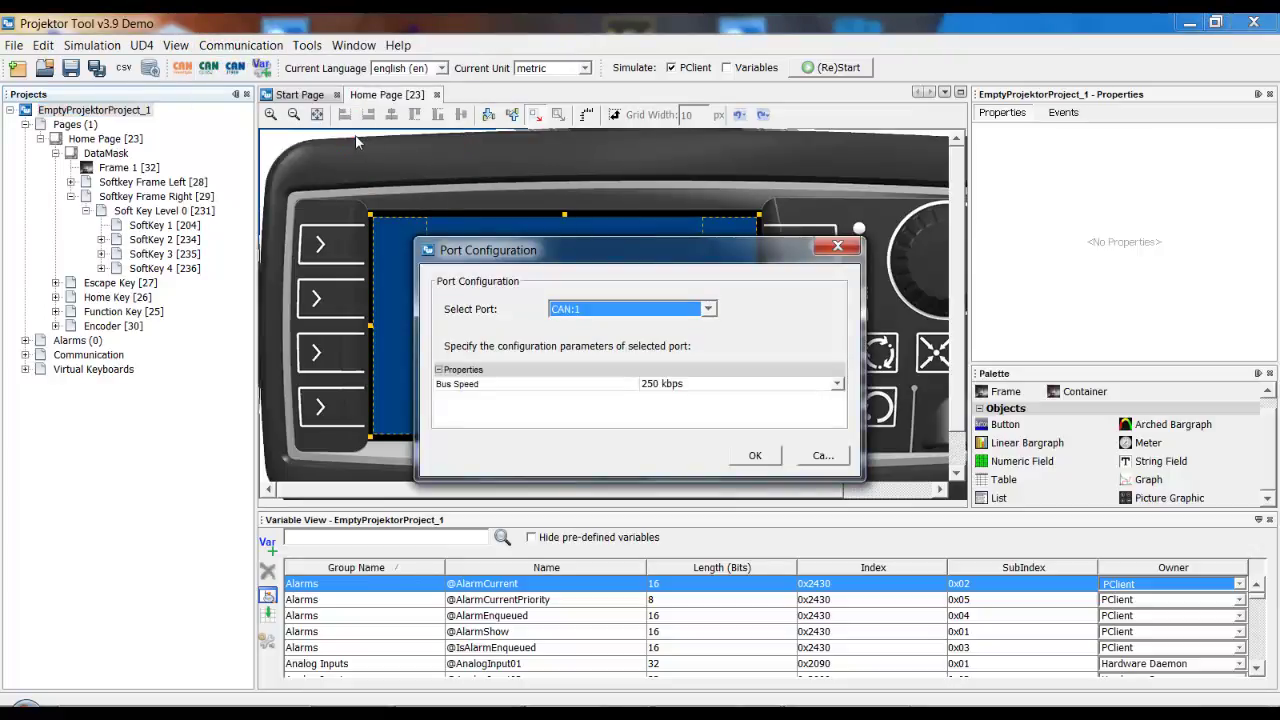
{"action": "left_click", "coordinate": [652, 310]}
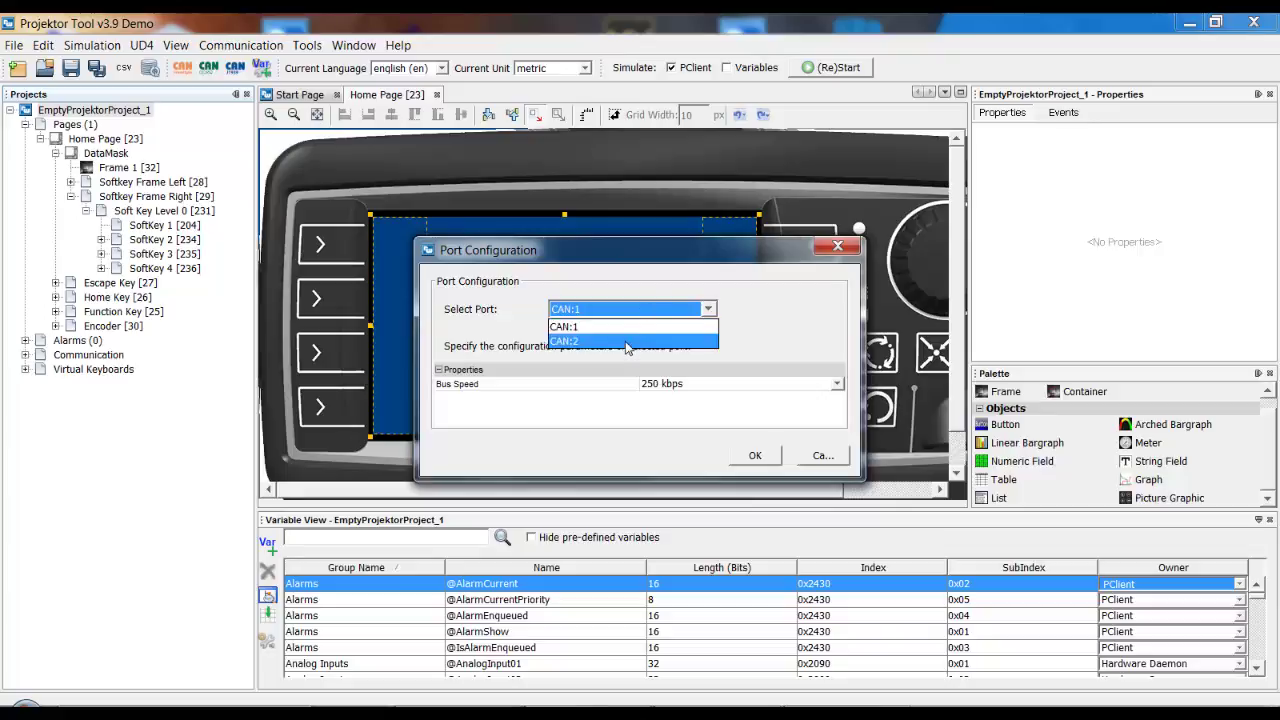
{"action": "left_click", "coordinate": [627, 342]}
{"action": "left_click", "coordinate": [640, 309]}
{"action": "left_click", "coordinate": [611, 327]}
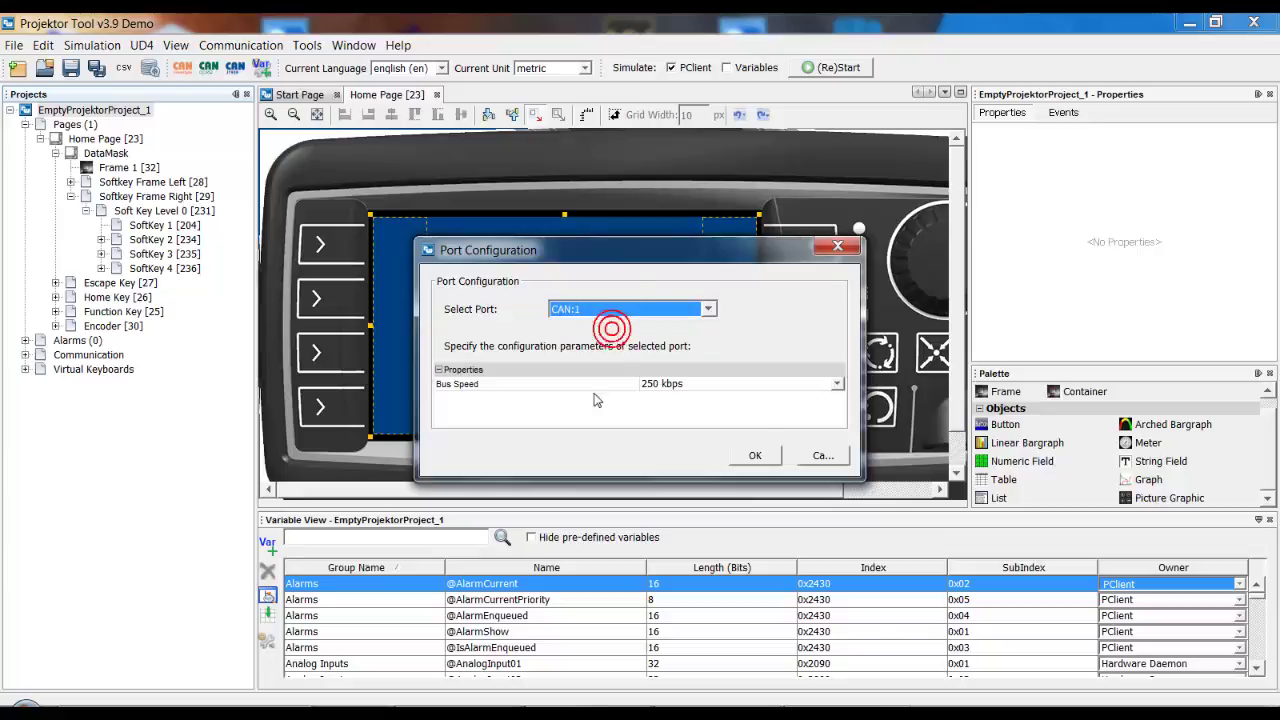
{"action": "left_click", "coordinate": [836, 384]}
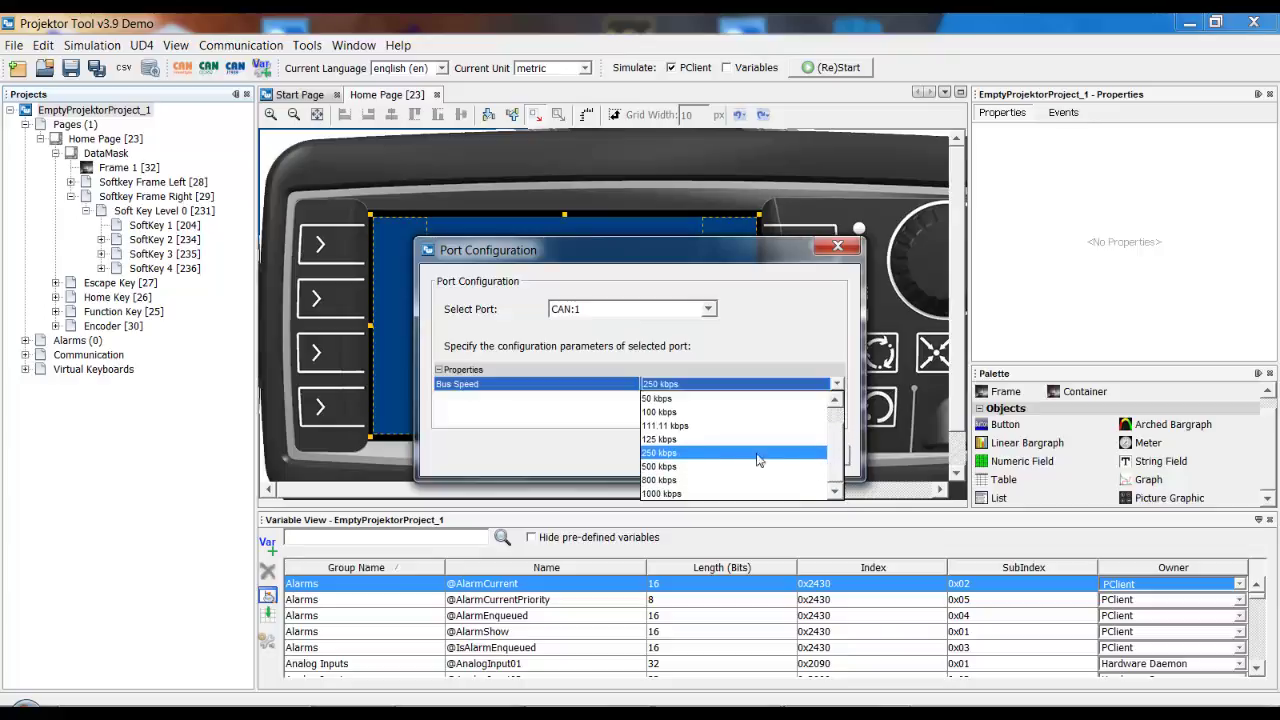
{"action": "left_click", "coordinate": [682, 466]}
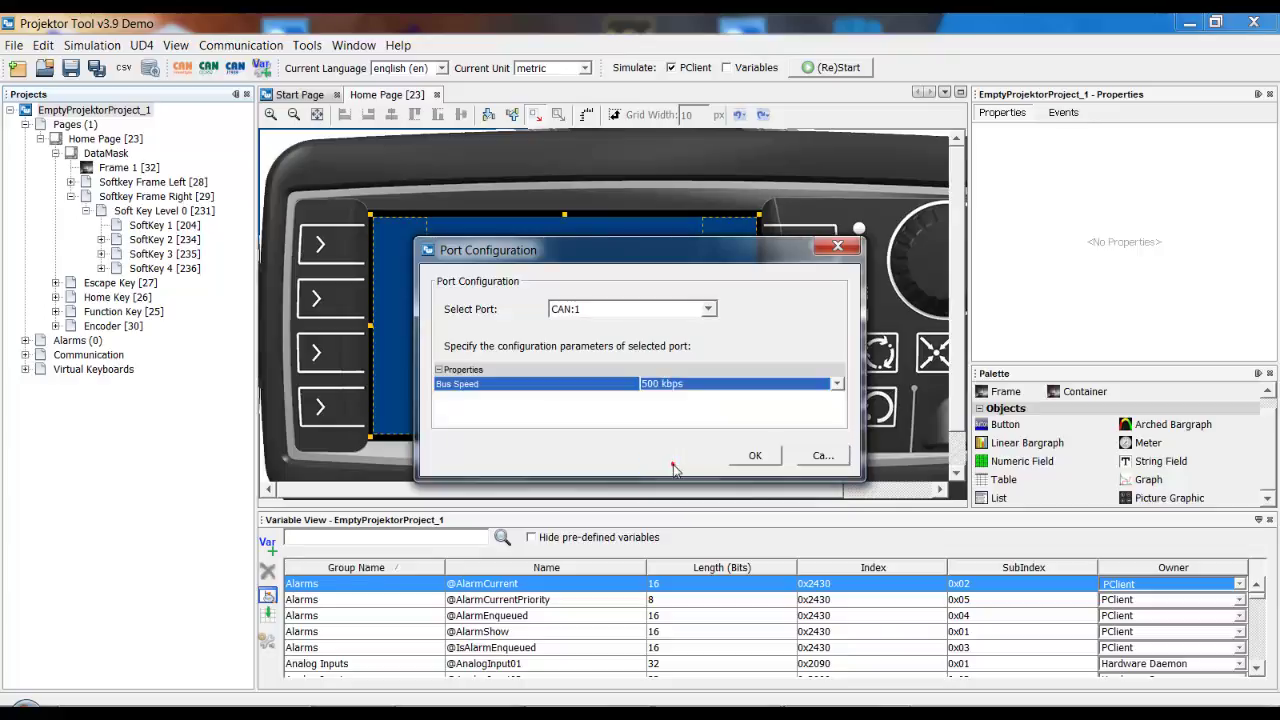
{"action": "left_click", "coordinate": [757, 457]}
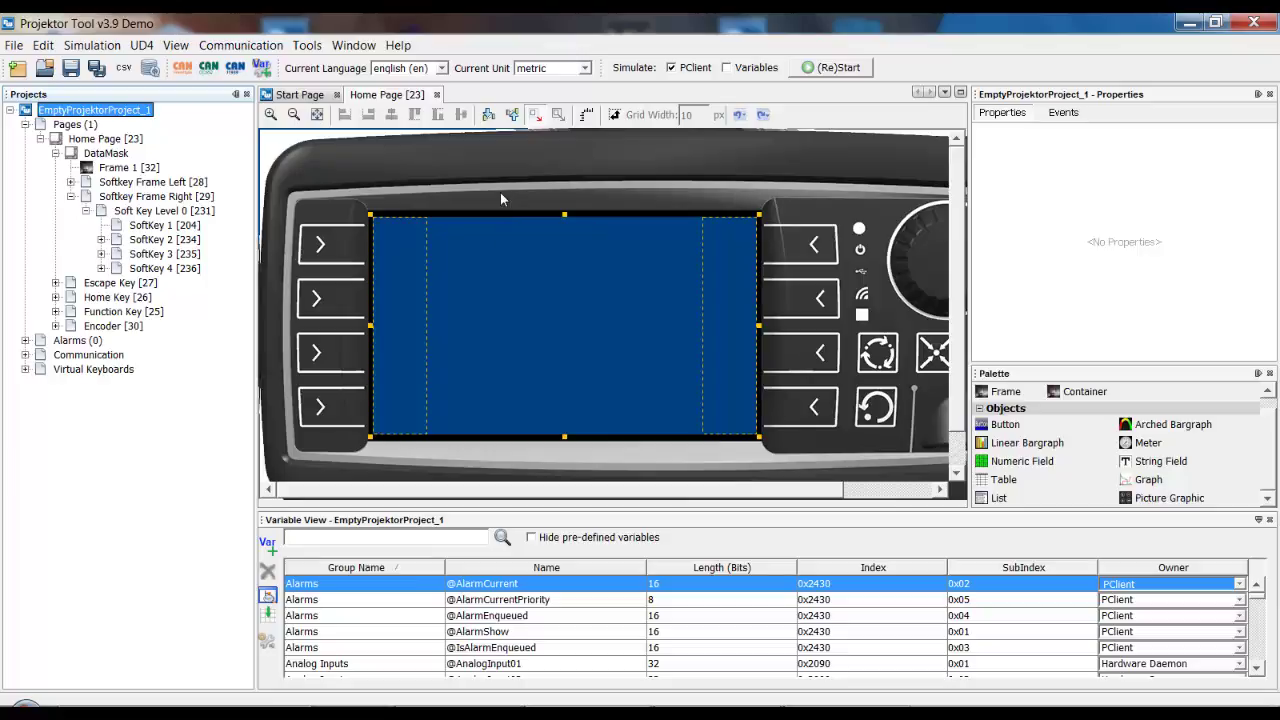
Step: Add CANopen running on CAN 1 to the project's supported protocols and review the terminal ECU's name, description and node ID
{"action": "left_click", "coordinate": [258, 47]}
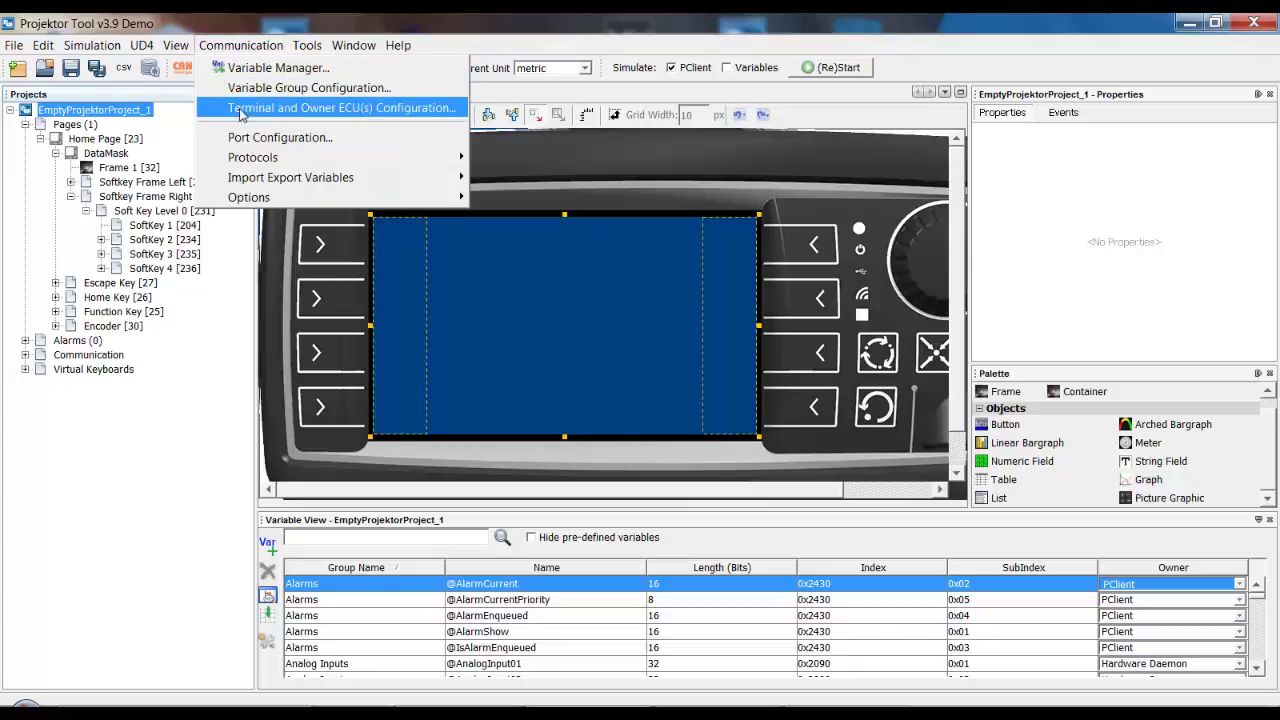
{"action": "left_click", "coordinate": [408, 115]}
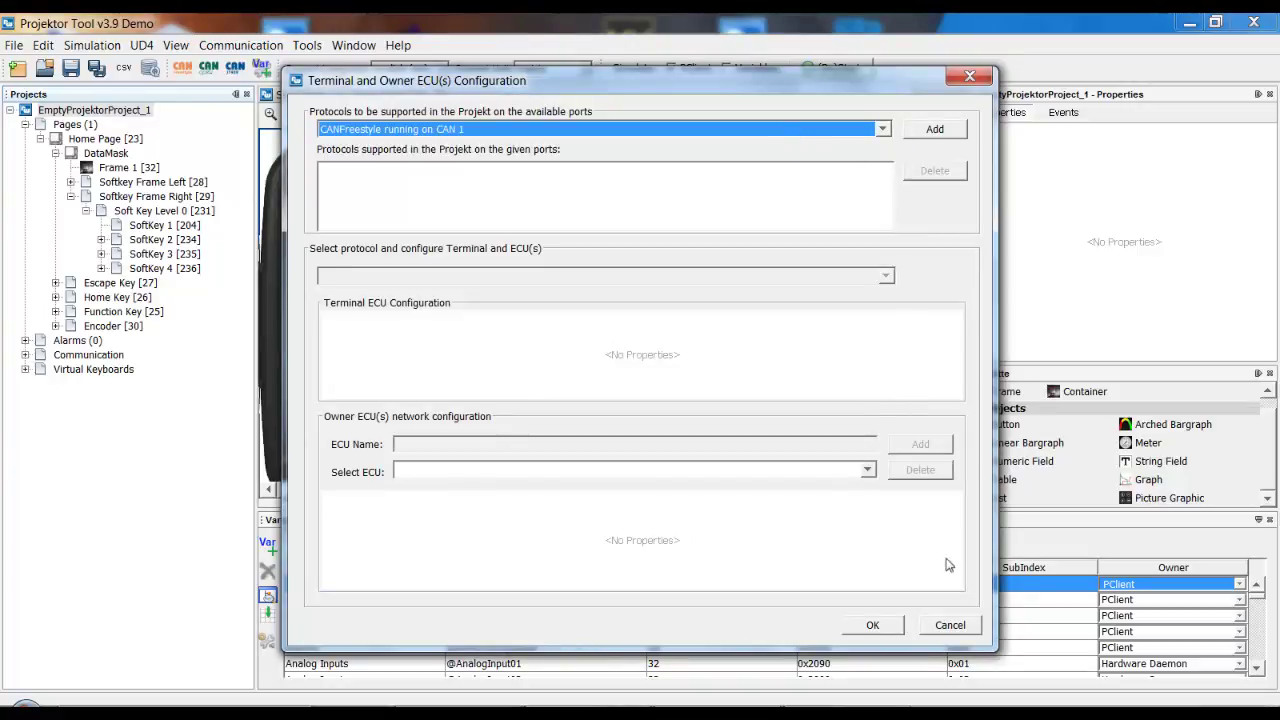
{"action": "left_click", "coordinate": [884, 130]}
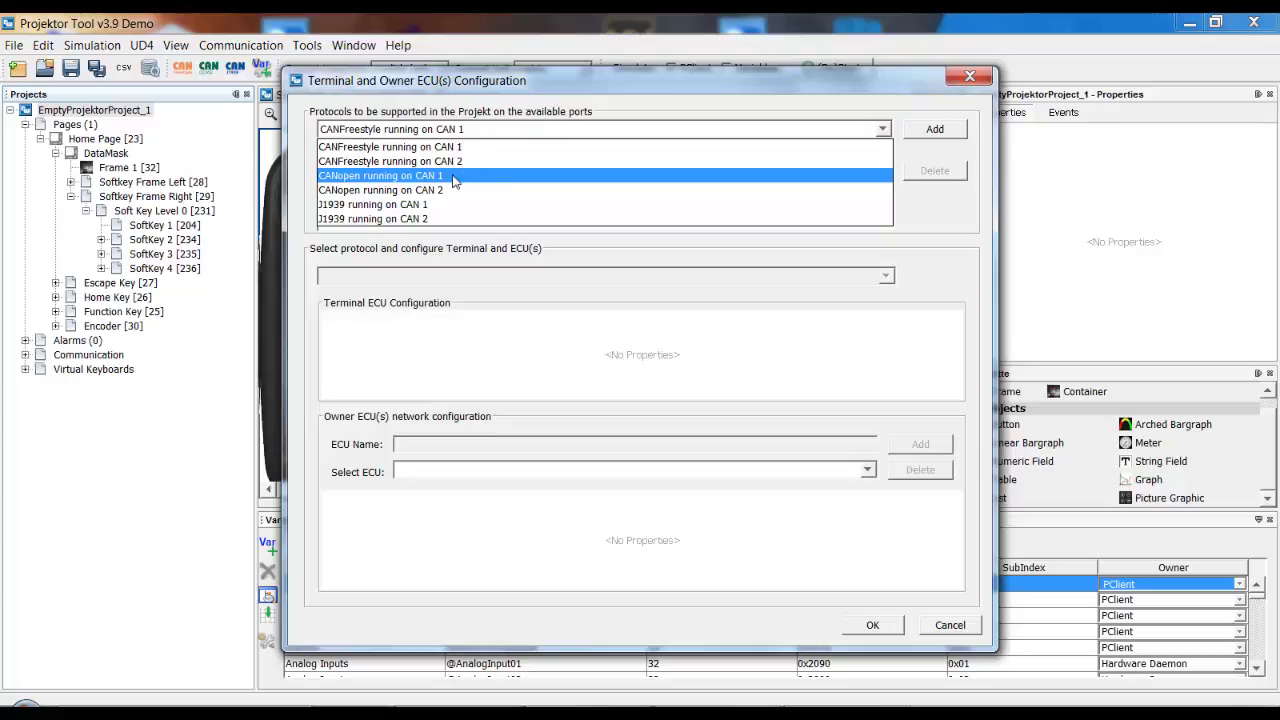
{"action": "left_click", "coordinate": [455, 178]}
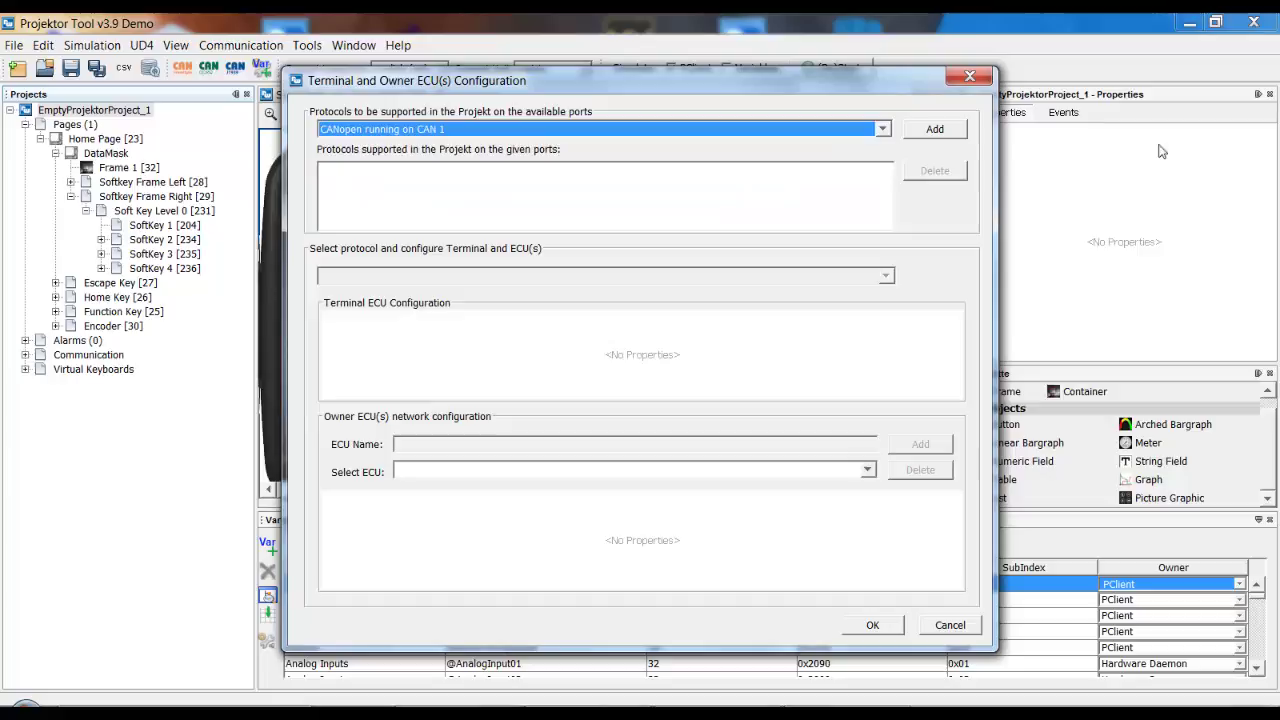
{"action": "left_click", "coordinate": [935, 129]}
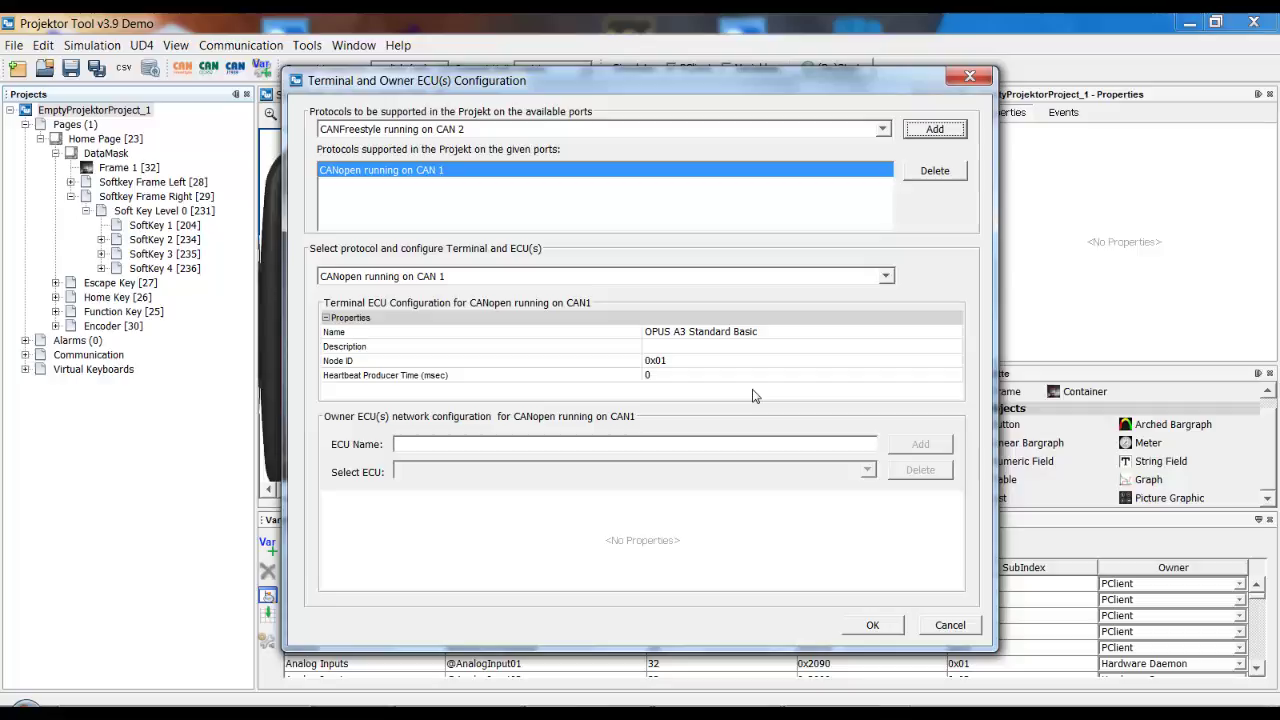
{"action": "left_click", "coordinate": [712, 333]}
{"action": "left_click", "coordinate": [713, 349]}
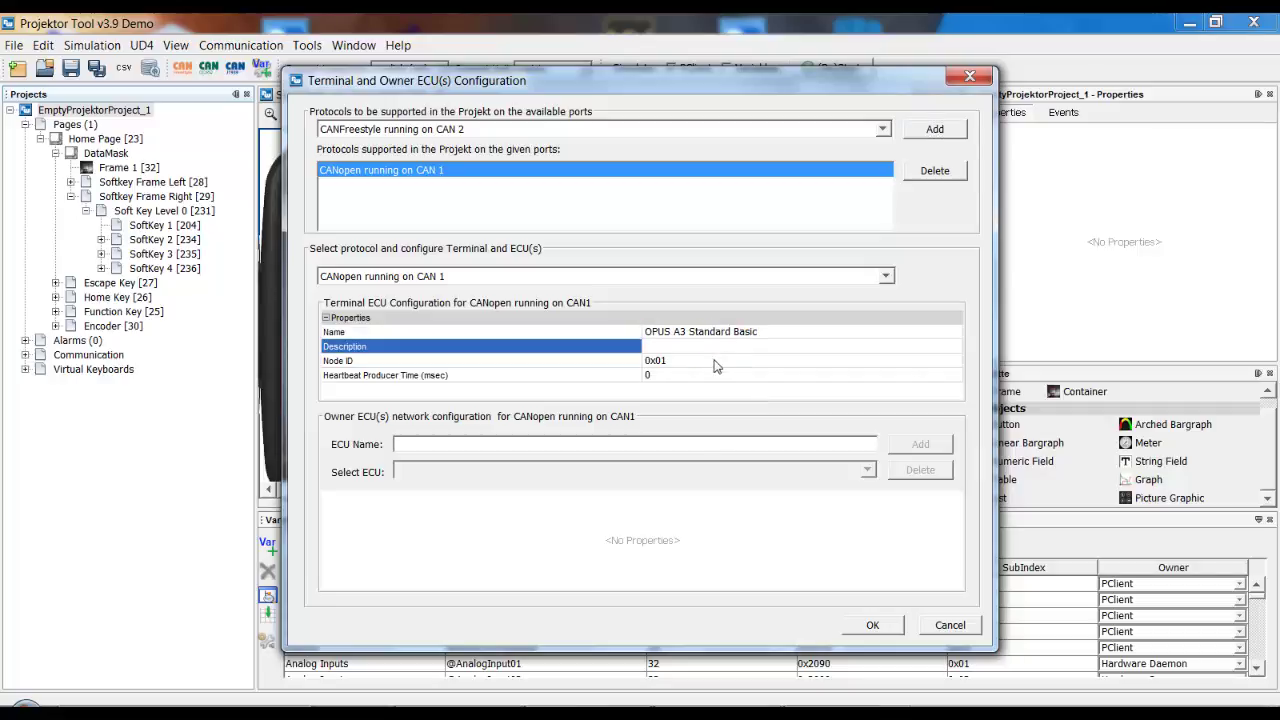
{"action": "left_click", "coordinate": [599, 368]}
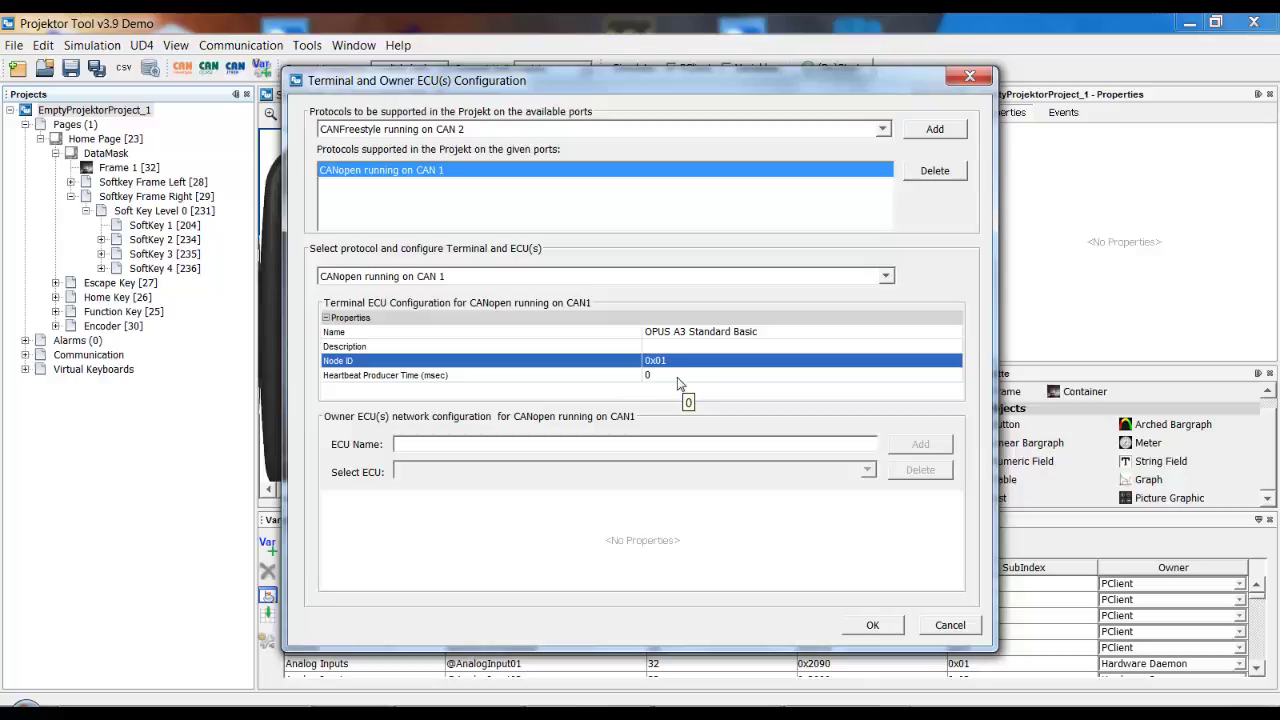
Step: Add an owner ECU named Canopen_ECU to the CANopen network on CAN 1
{"action": "left_click", "coordinate": [558, 451]}
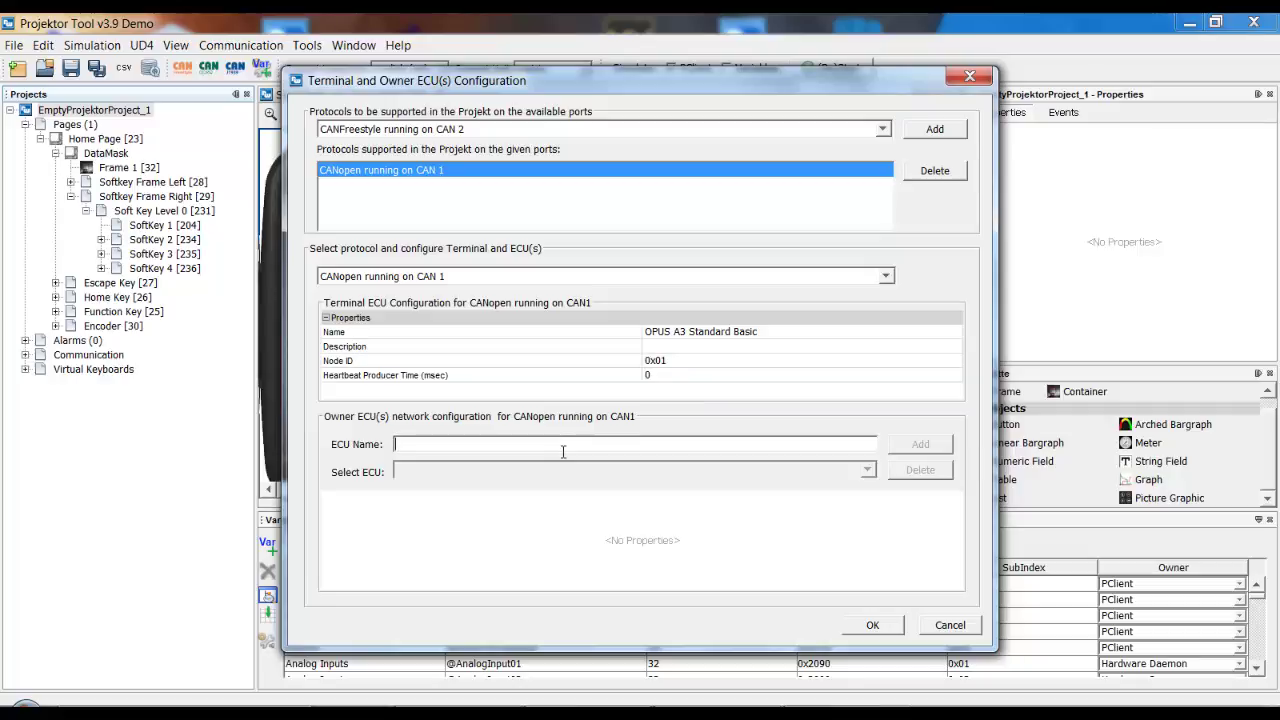
{"action": "type", "text": "Canopen_ECU"}
{"action": "left_click", "coordinate": [920, 442]}
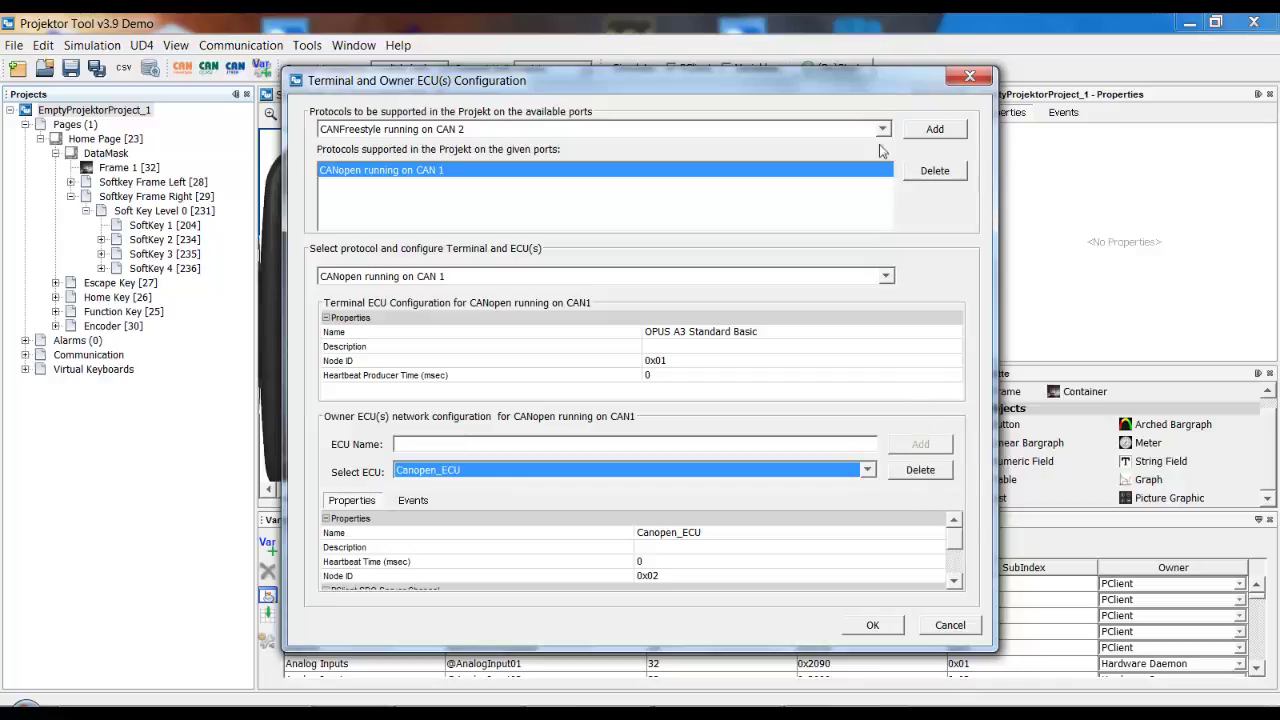
Step: Enlarge the configuration dialog and examine Canopen_ECU's heartbeat time, node ID, SDO channel properties and heartbeat timeout events
{"action": "left_click_drag", "start_coordinate": [870, 77], "coordinate": [860, 41]}
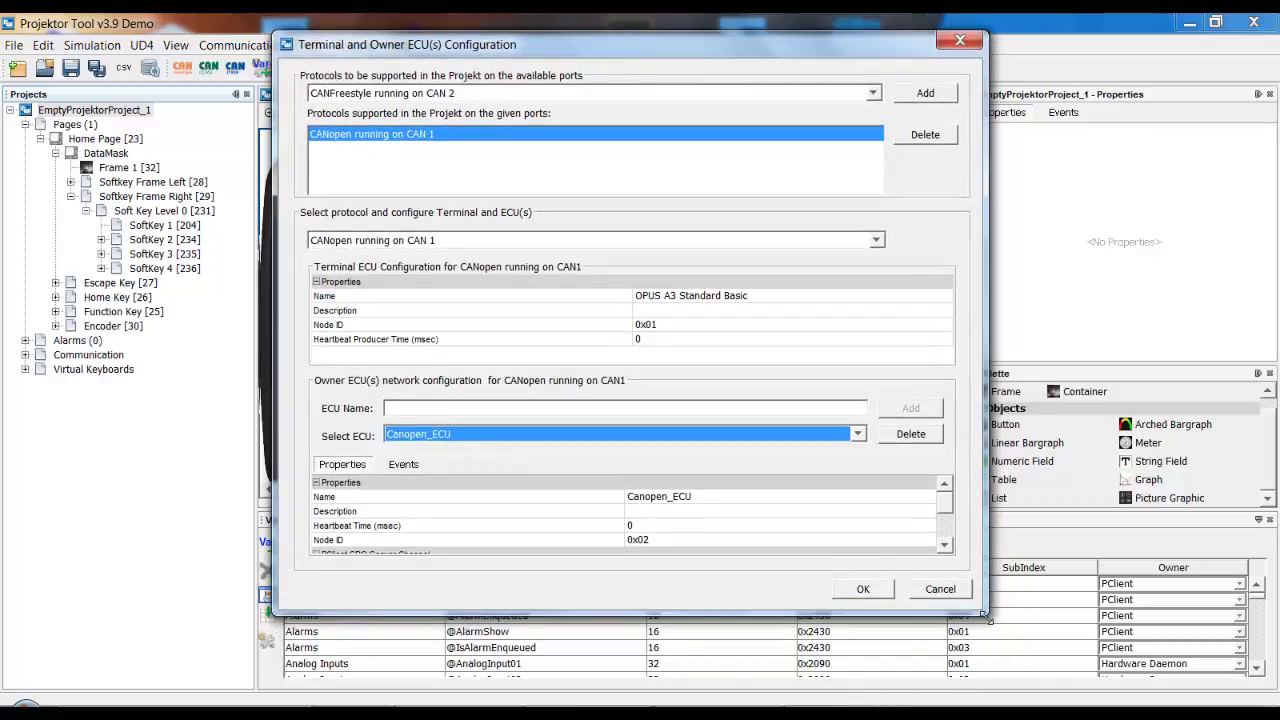
{"action": "left_click_drag", "start_coordinate": [985, 632], "coordinate": [1006, 669]}
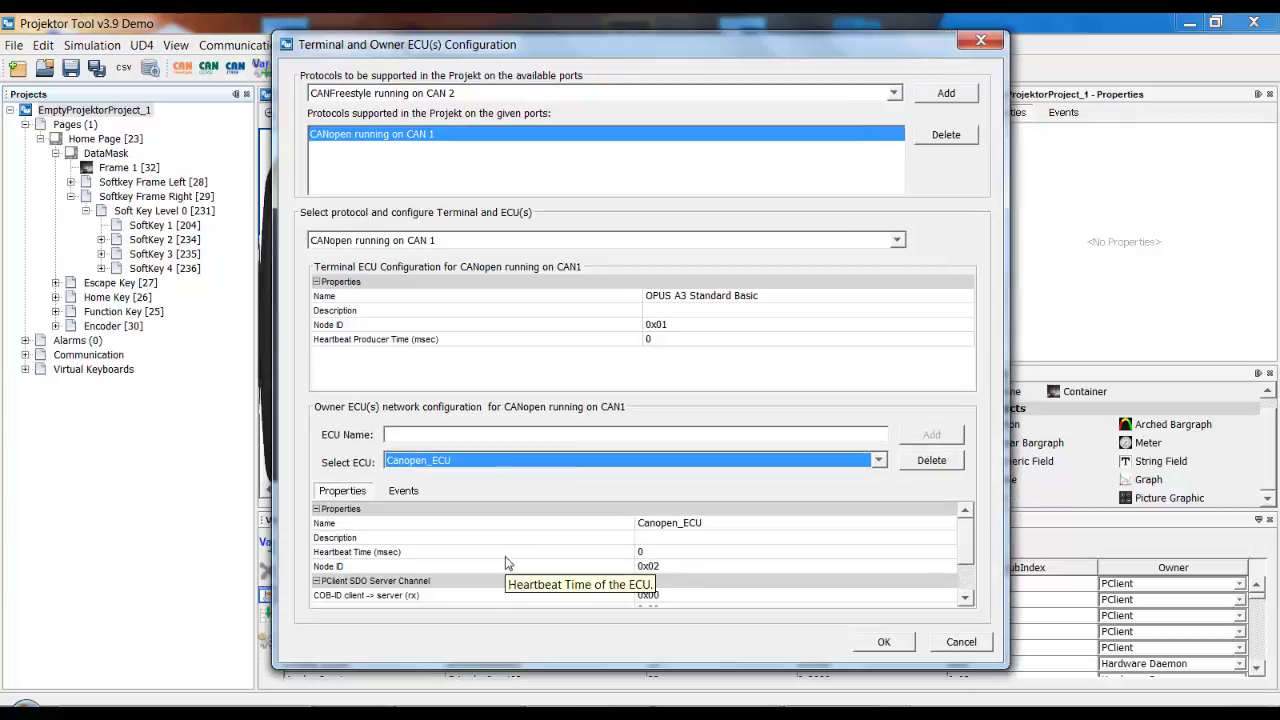
{"action": "left_click", "coordinate": [663, 552]}
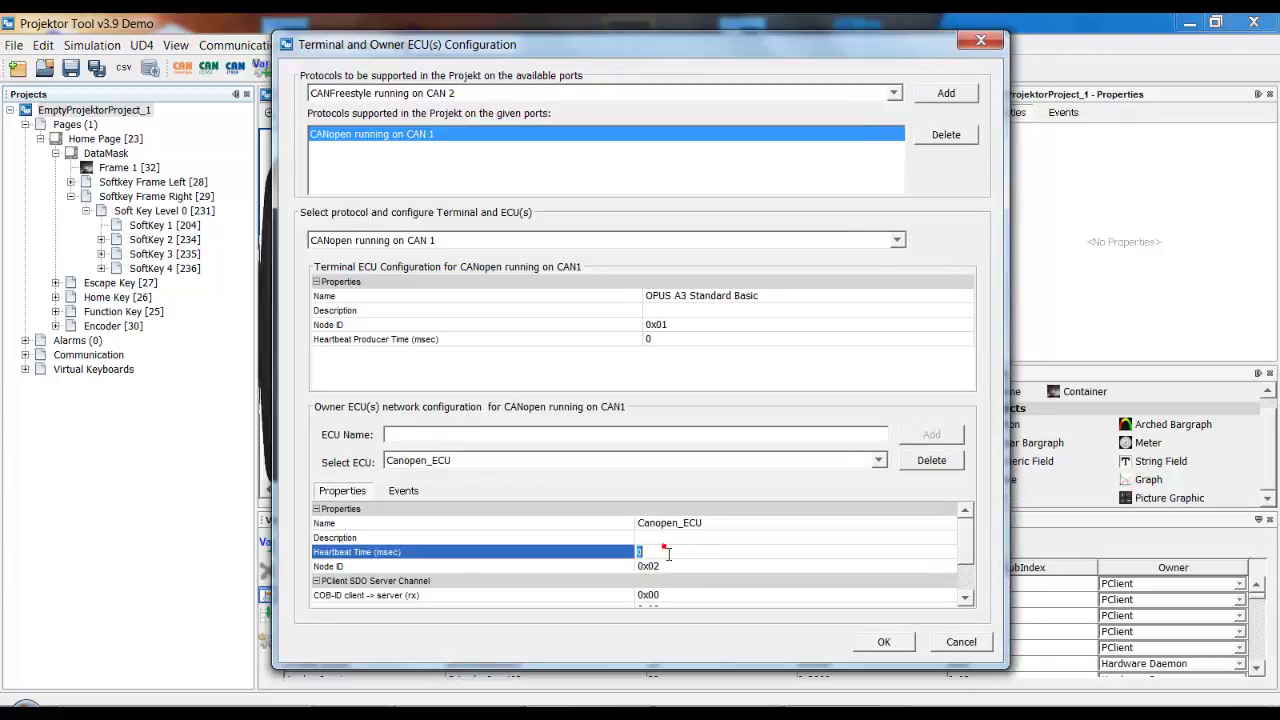
{"action": "left_click", "coordinate": [593, 557]}
{"action": "scroll", "coordinate": [590, 557], "scroll_direction": "down", "scroll_amount": 1}
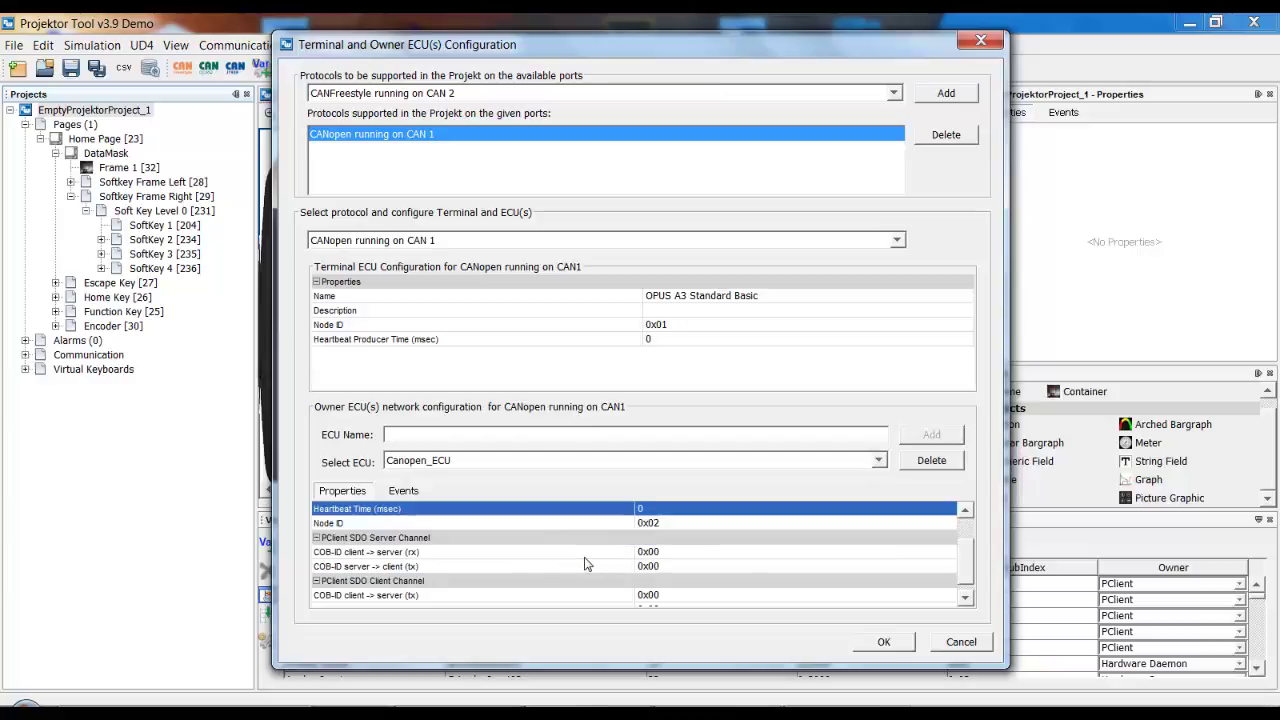
{"action": "left_click", "coordinate": [398, 525]}
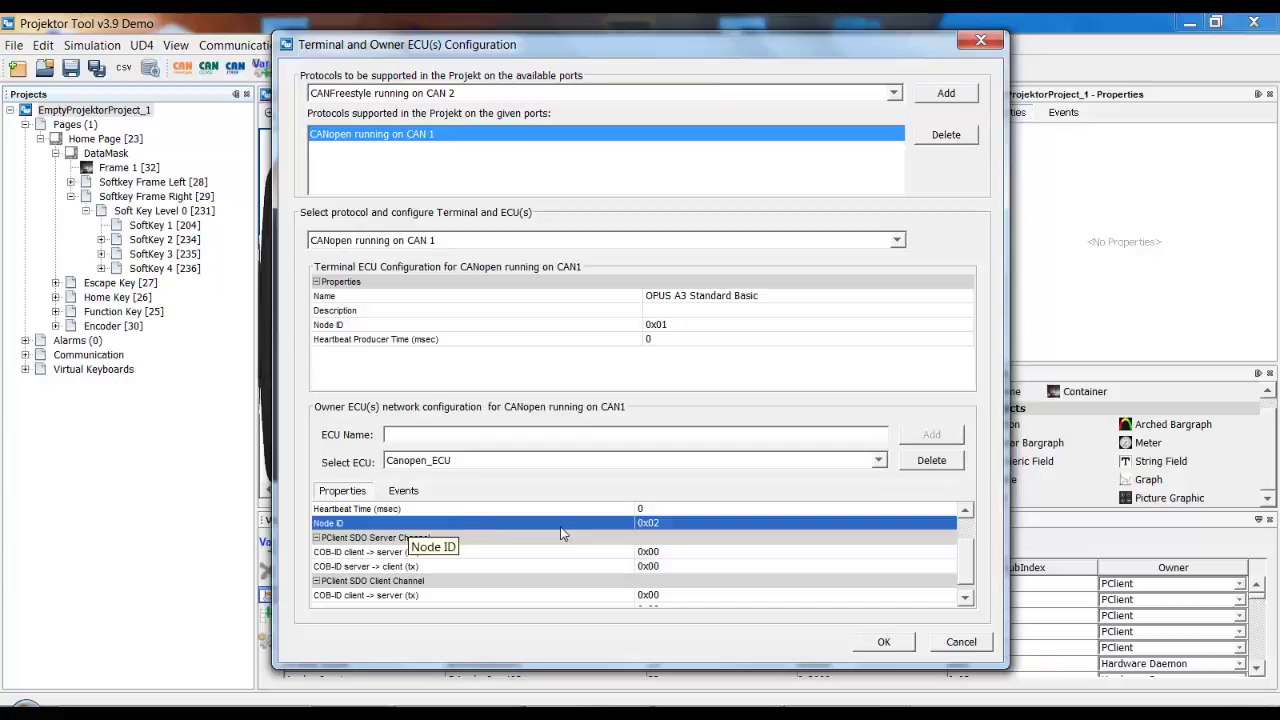
{"action": "scroll", "coordinate": [548, 560], "scroll_direction": "down", "scroll_amount": 1}
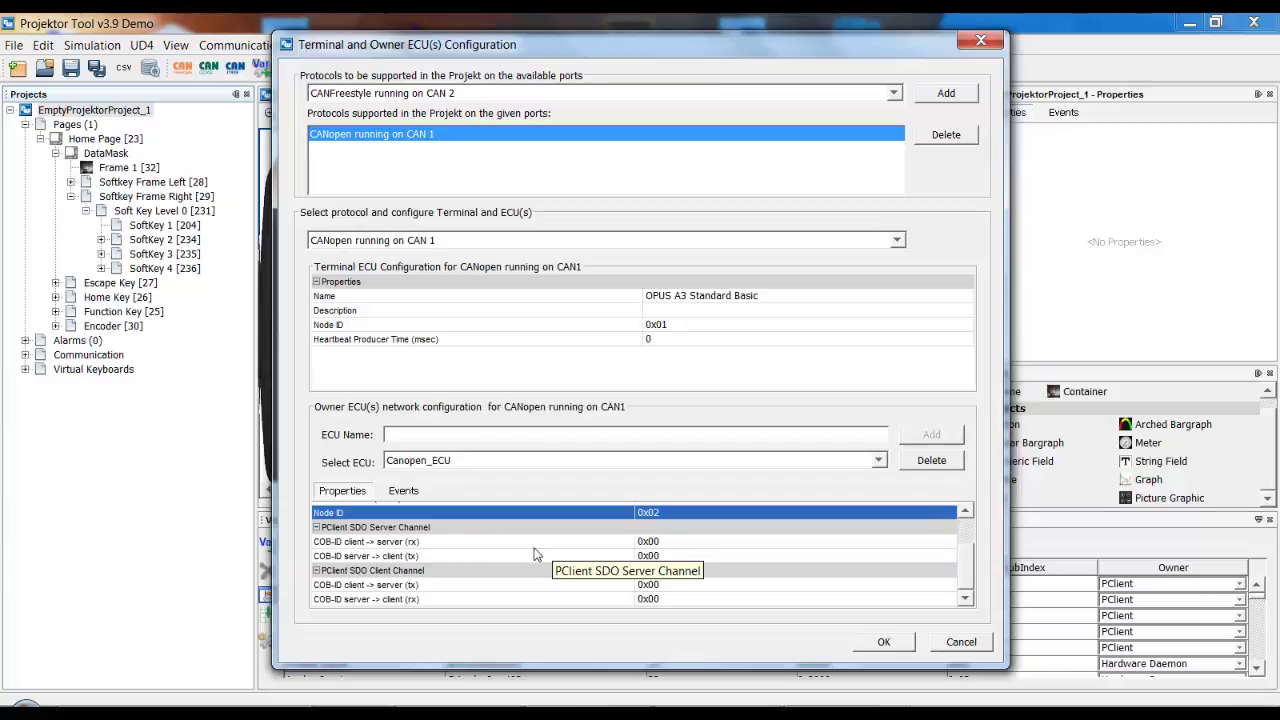
{"action": "scroll", "coordinate": [537, 570], "scroll_direction": "up", "scroll_amount": 2}
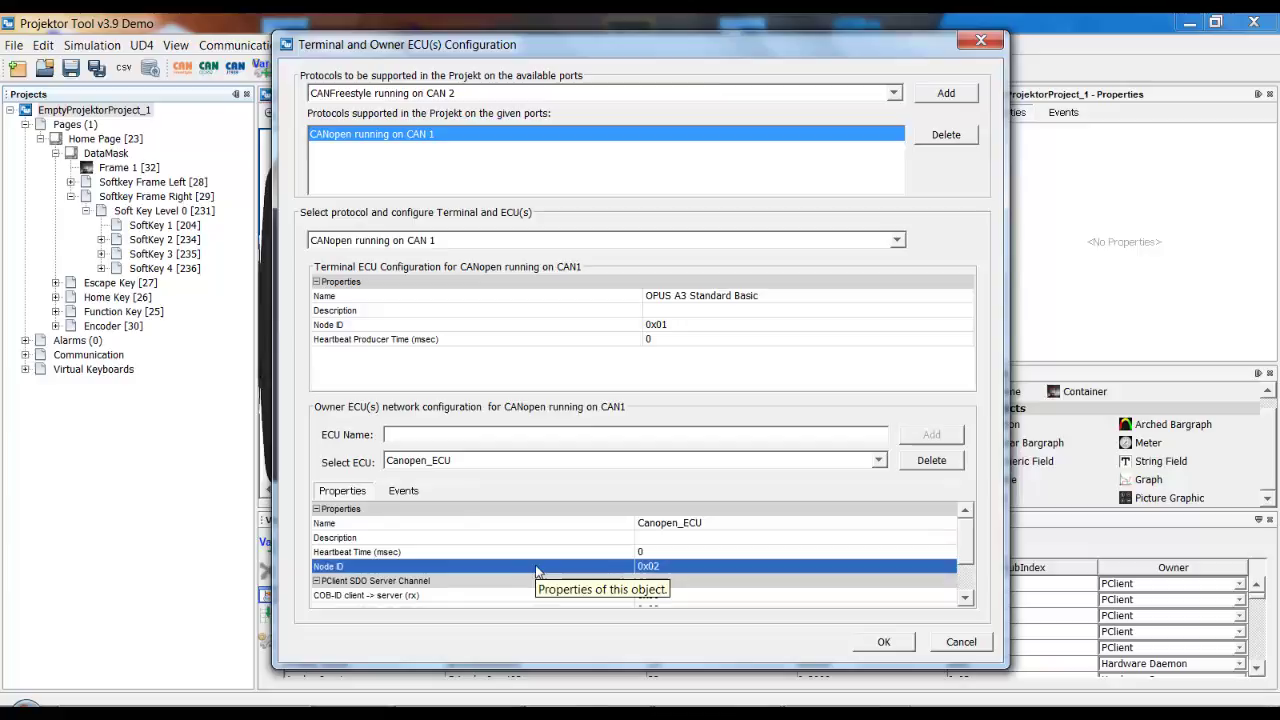
{"action": "left_click", "coordinate": [400, 490]}
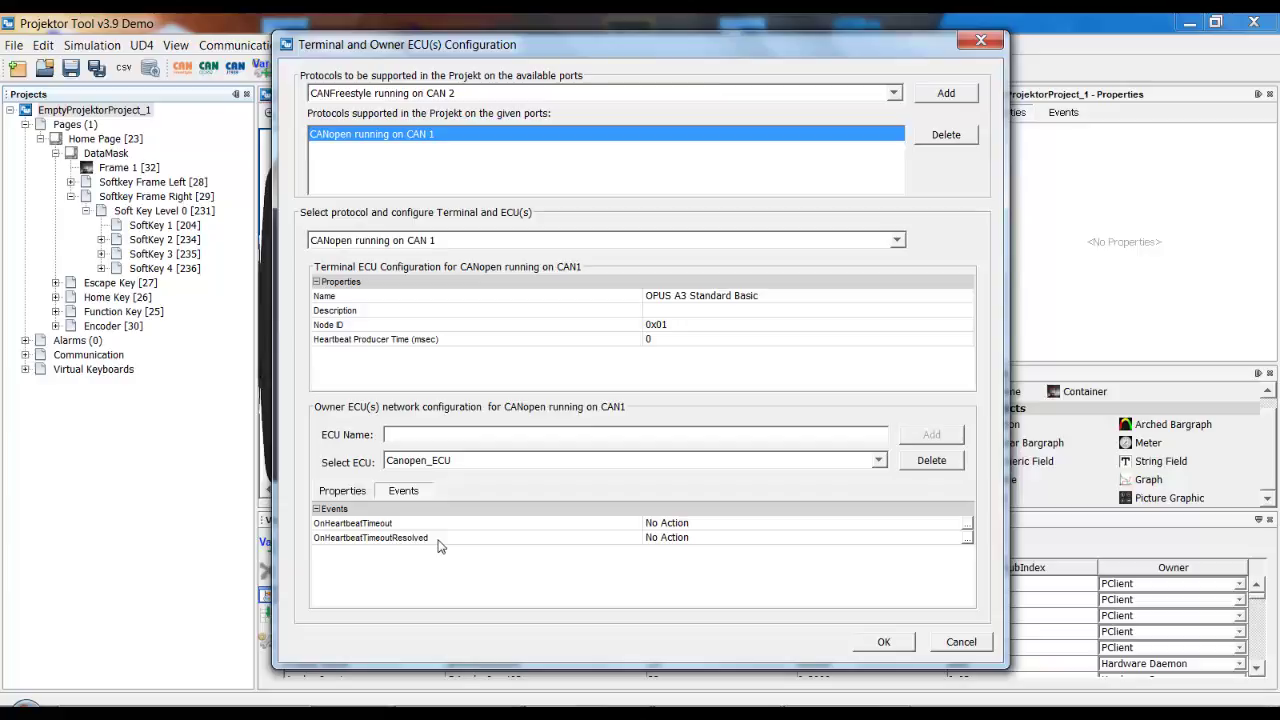
{"action": "left_click", "coordinate": [412, 522]}
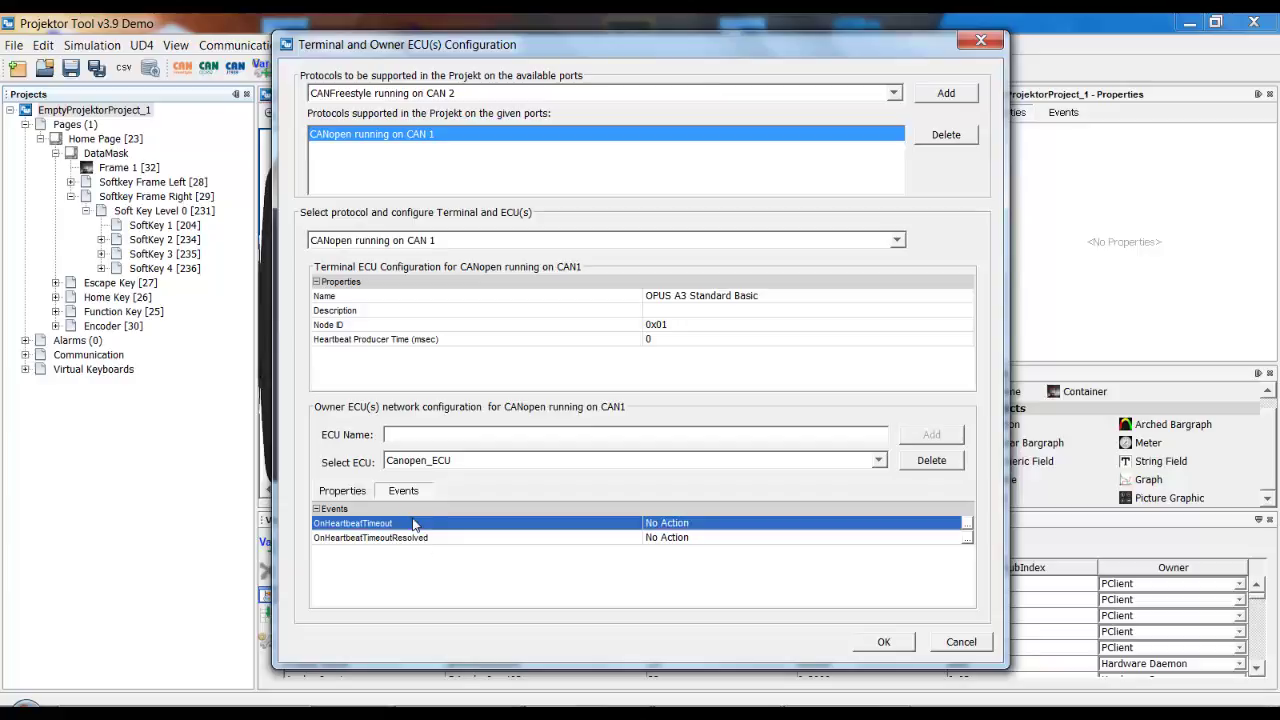
{"action": "left_click", "coordinate": [448, 543]}
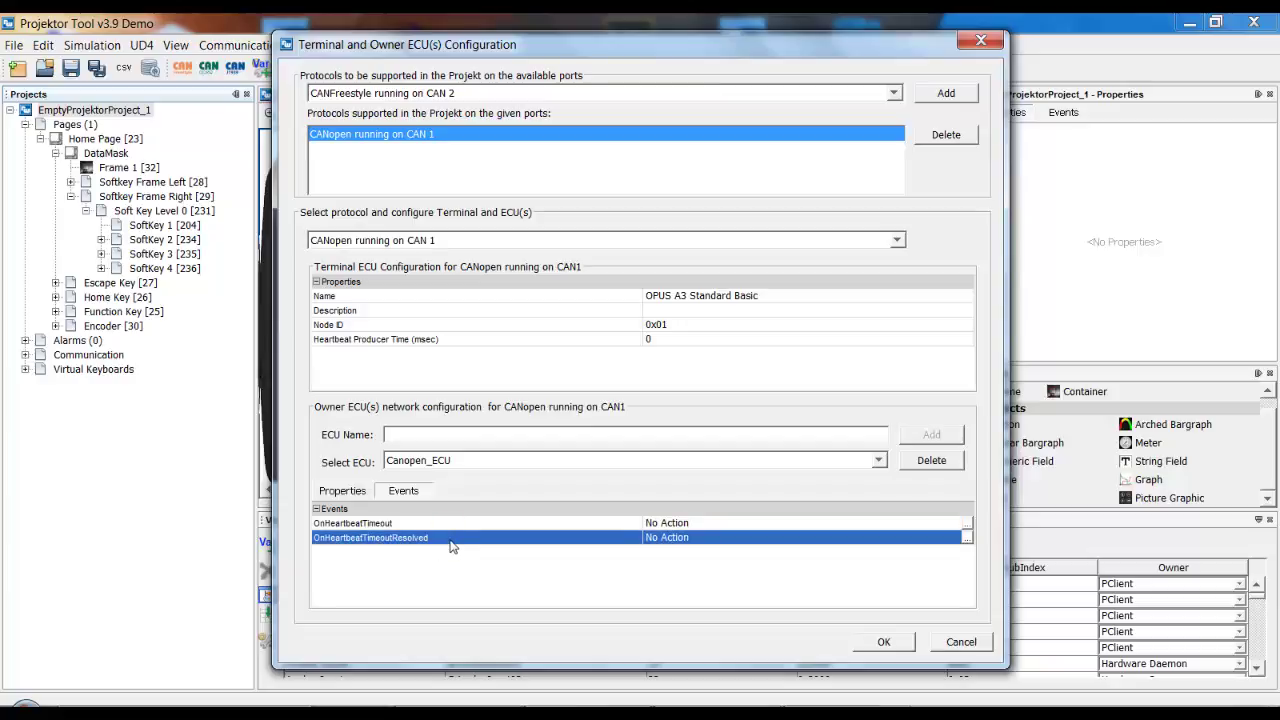
{"action": "left_click", "coordinate": [343, 491]}
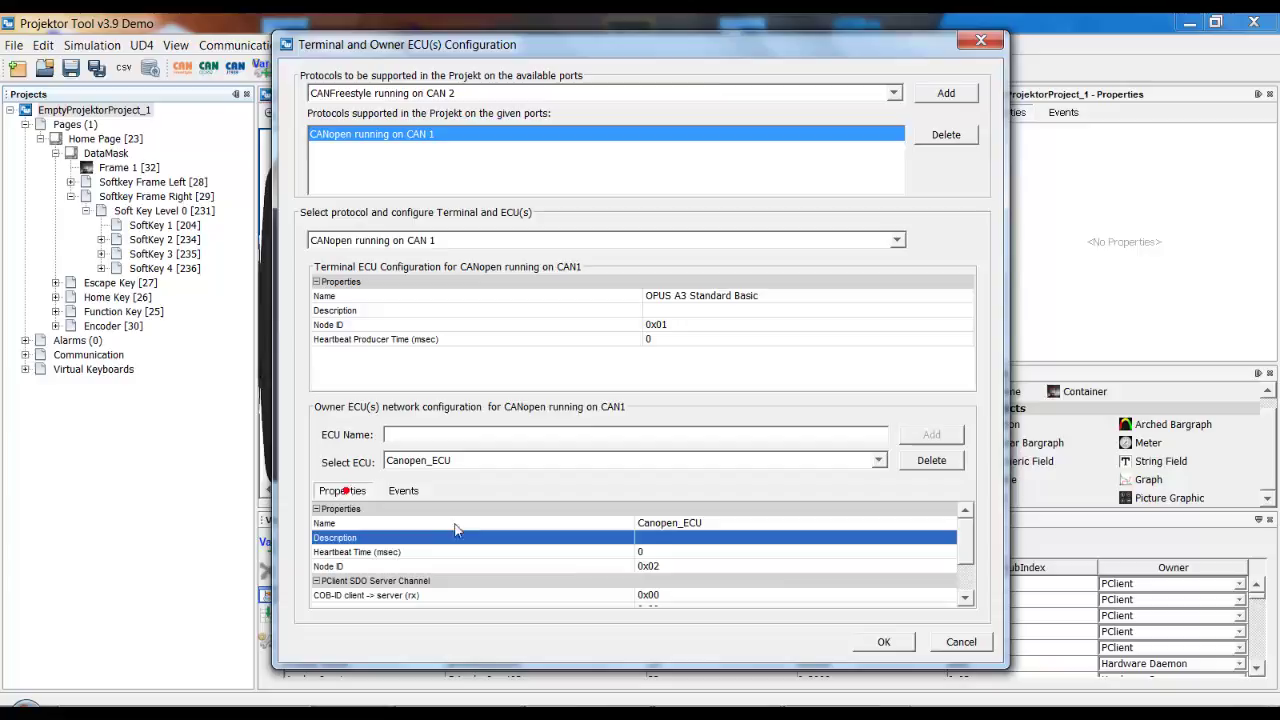
Step: Add J1939 running on CAN 1 to the supported protocols and review the terminal's address claim and preferred source address
{"action": "left_click", "coordinate": [583, 93]}
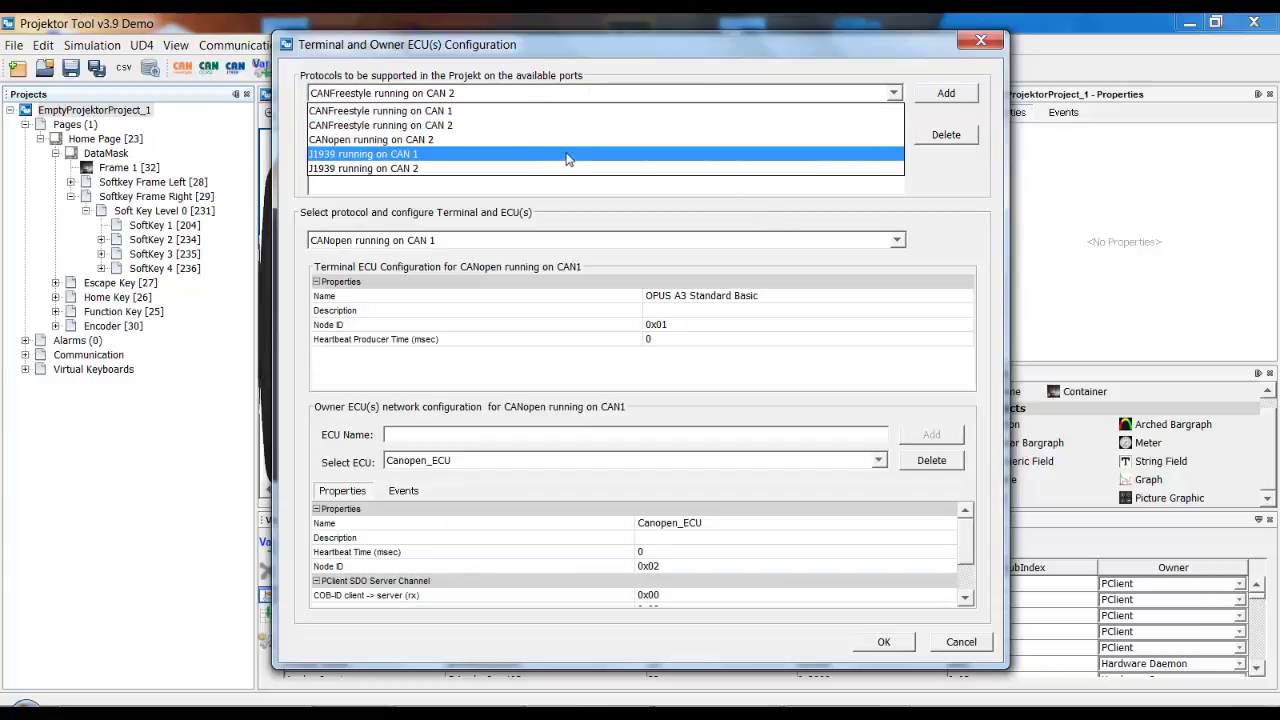
{"action": "left_click", "coordinate": [356, 155]}
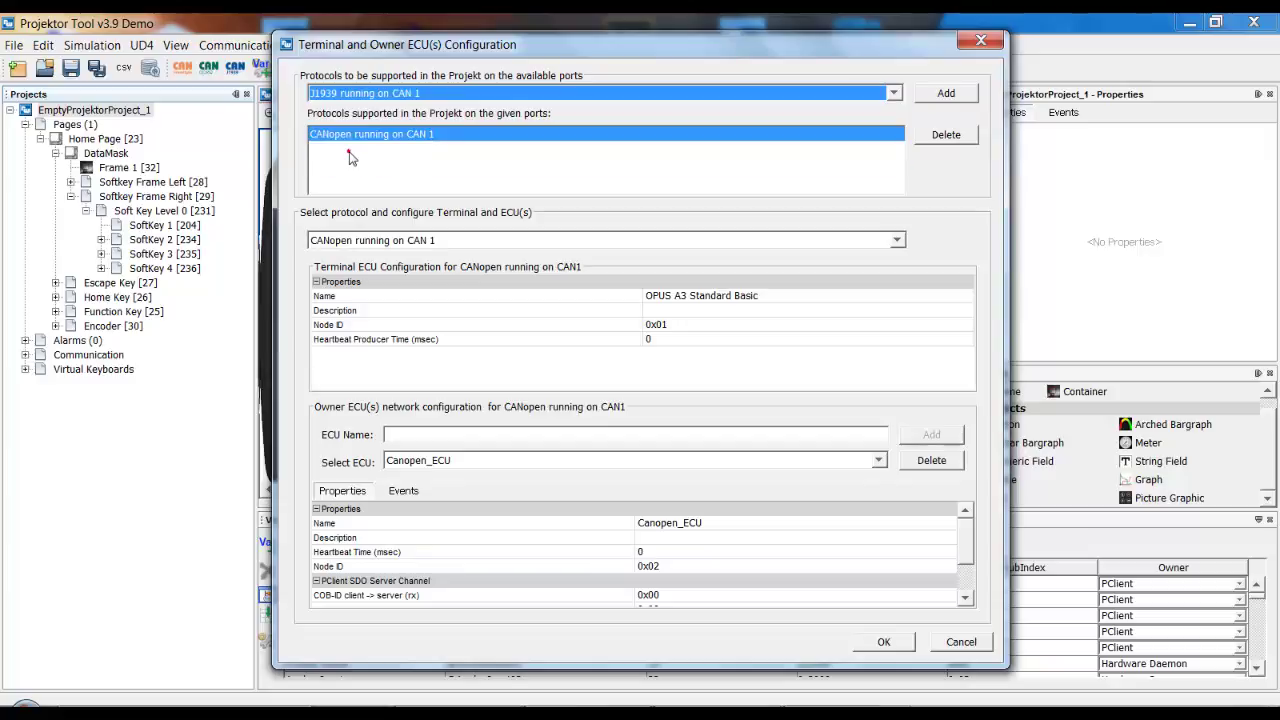
{"action": "left_click", "coordinate": [946, 93]}
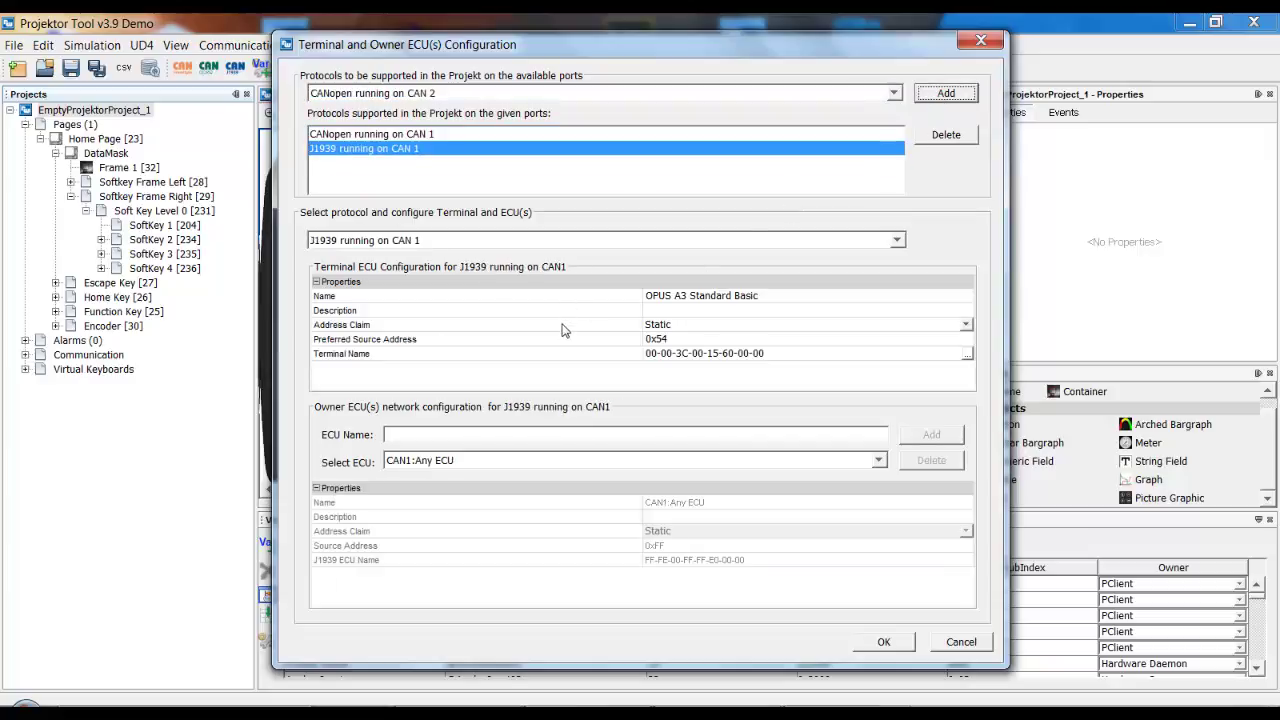
{"action": "left_click", "coordinate": [699, 330]}
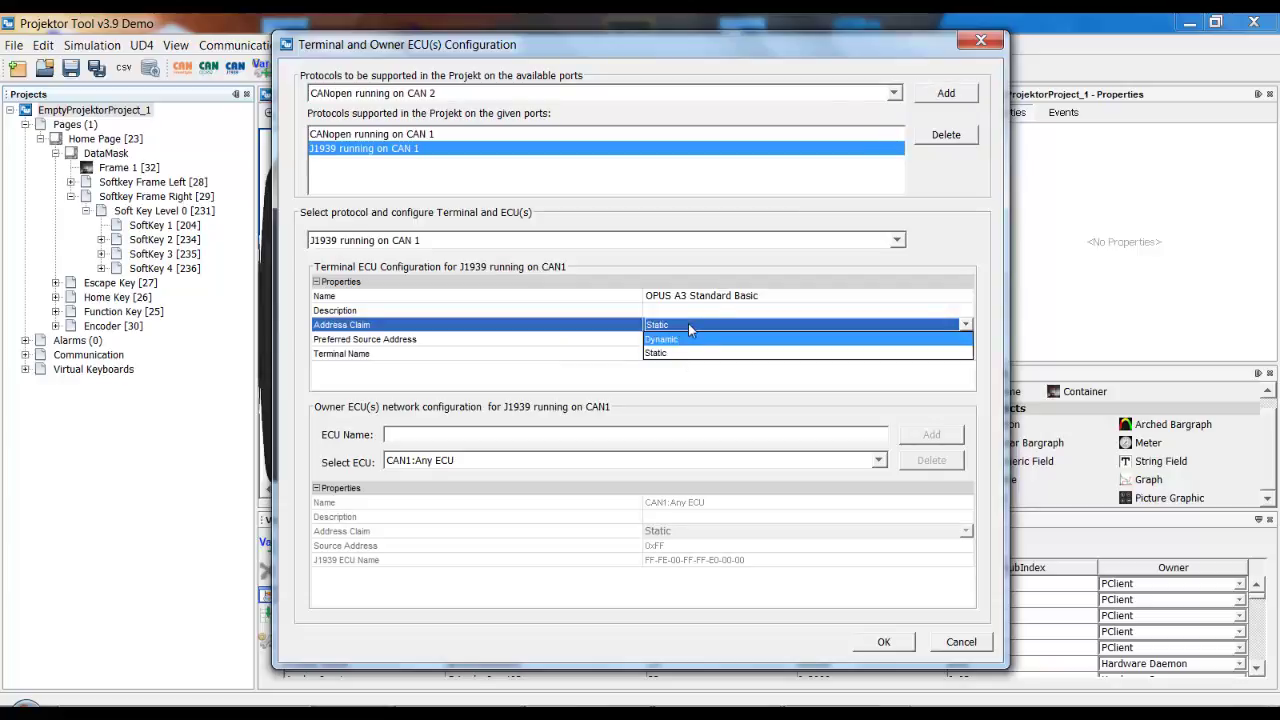
{"action": "left_click", "coordinate": [688, 323]}
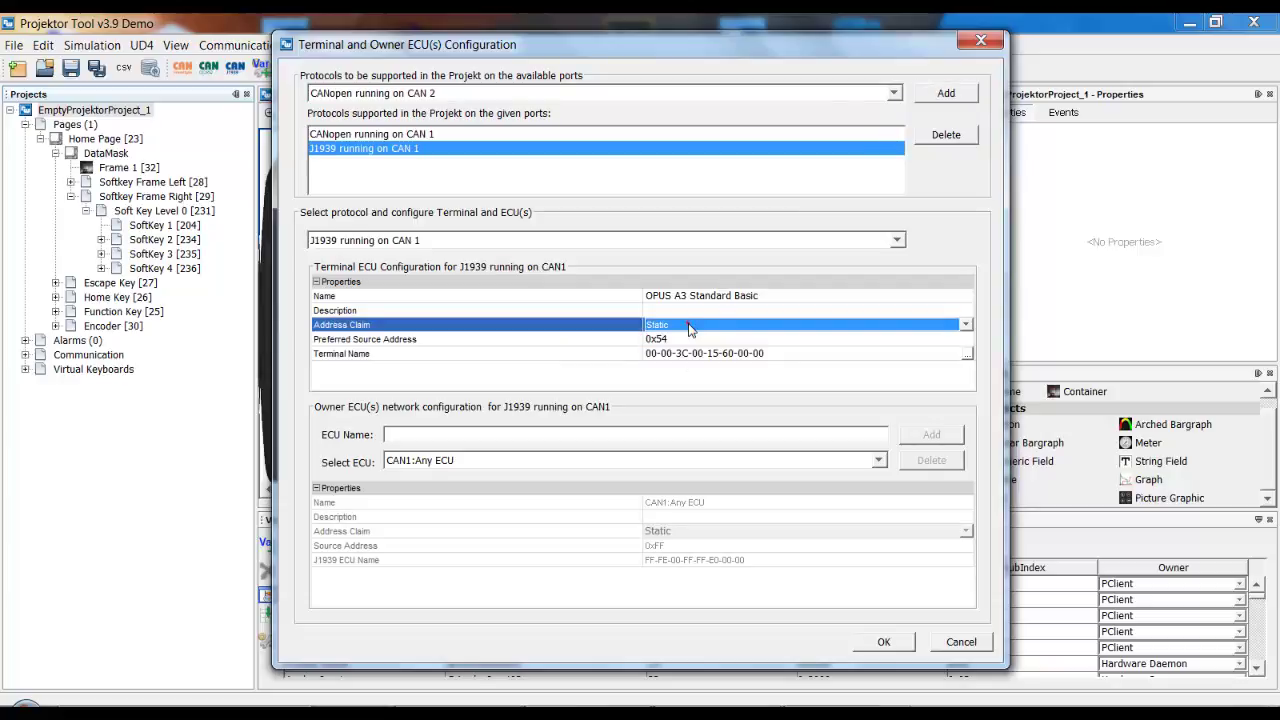
{"action": "left_click", "coordinate": [550, 341]}
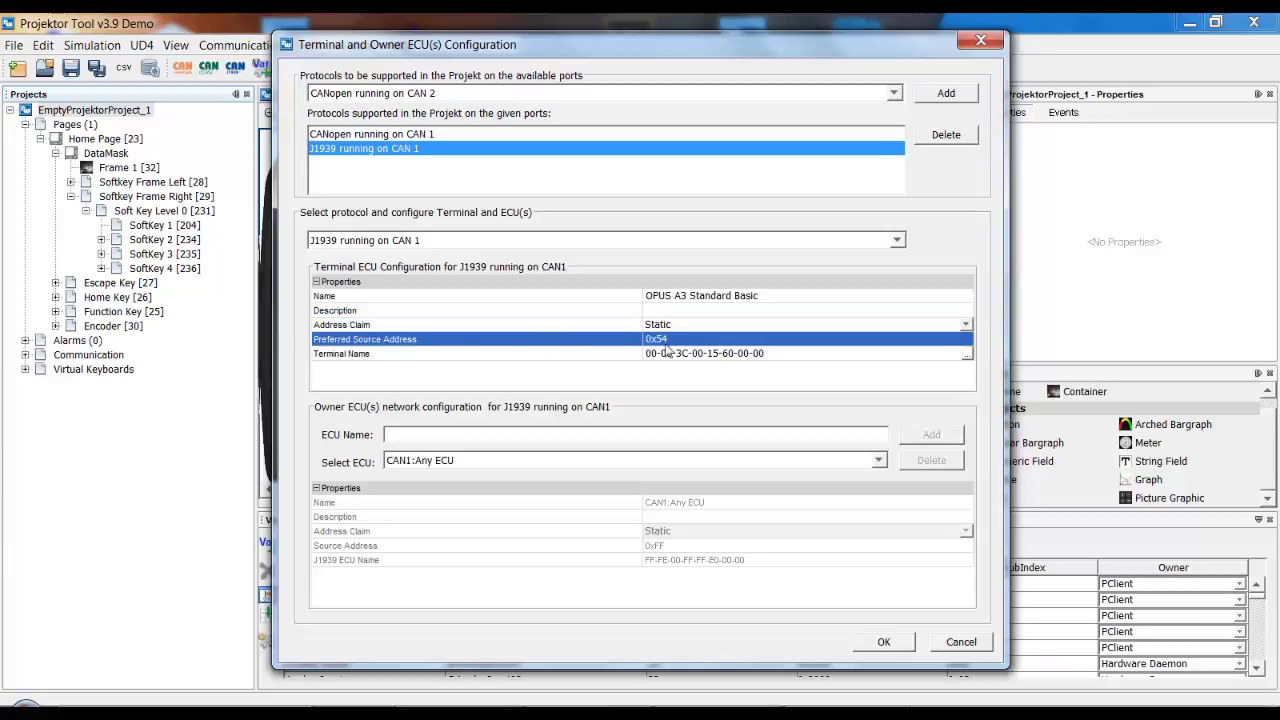
Step: Examine the parameters of the J1939 terminal name, including the manufacturer code options, without changing them
{"action": "left_click", "coordinate": [966, 355]}
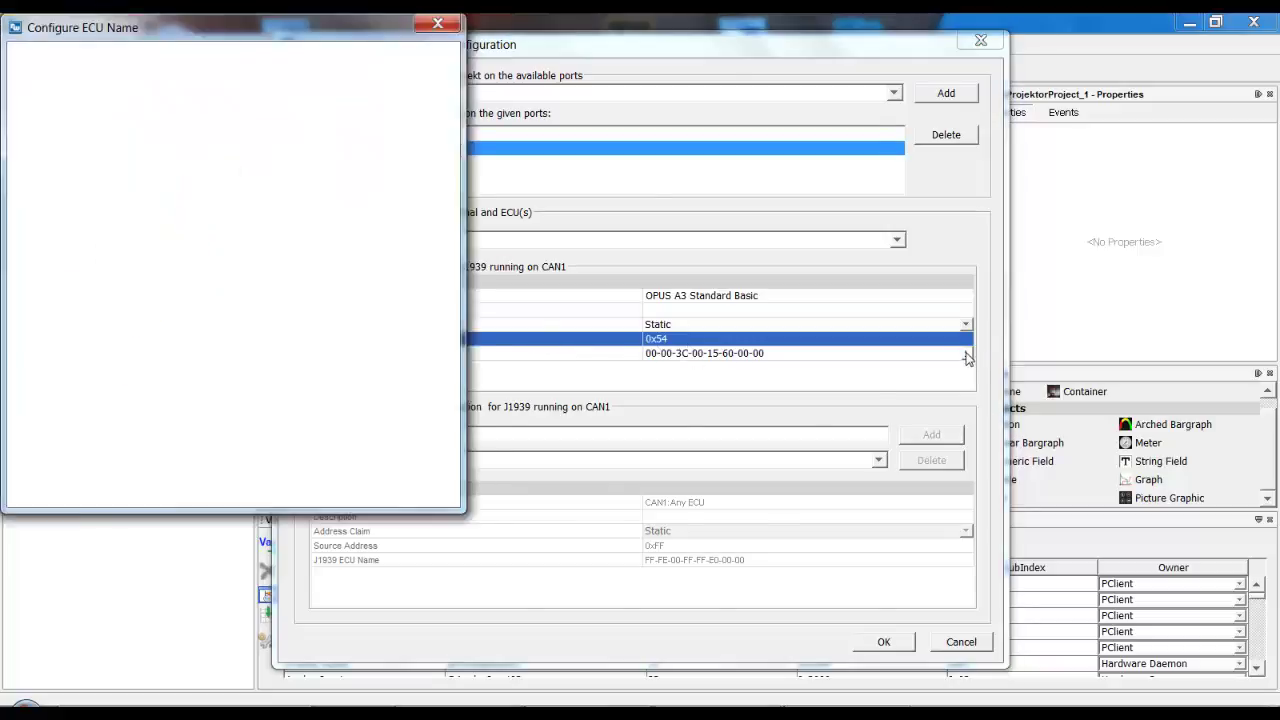
{"action": "left_click", "coordinate": [728, 214]}
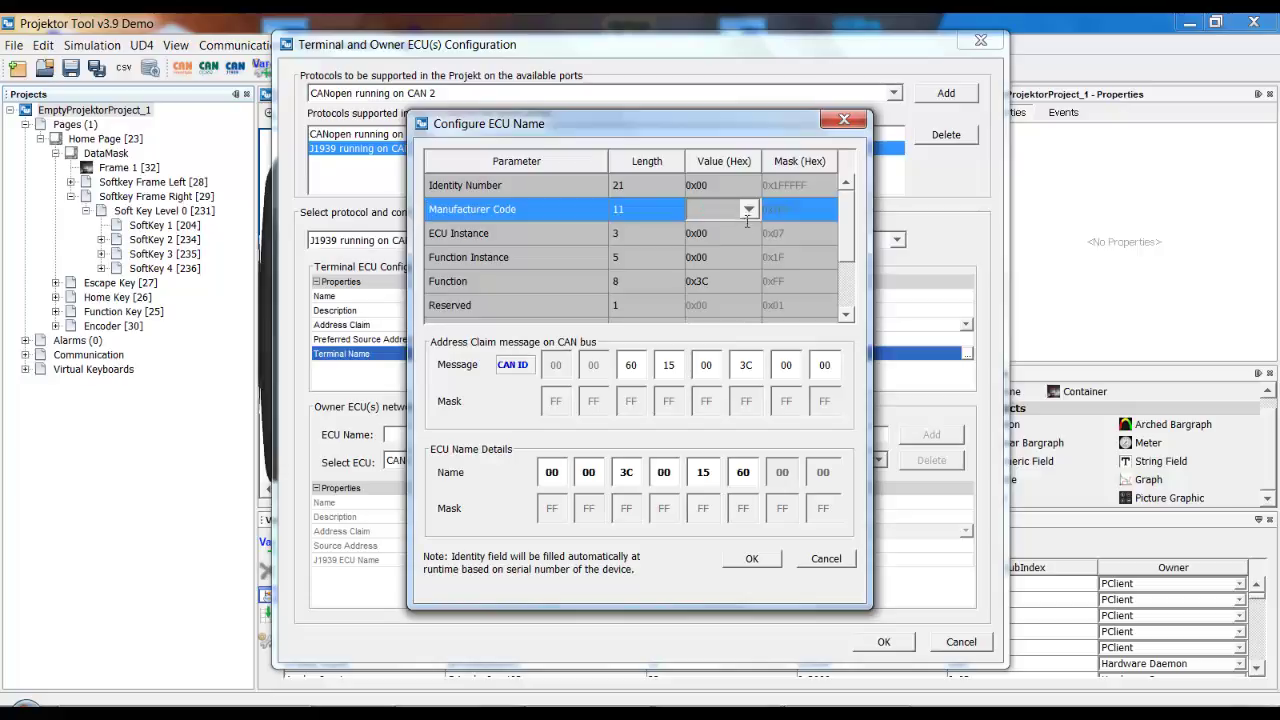
{"action": "left_click", "coordinate": [646, 214]}
{"action": "left_click", "coordinate": [642, 387]}
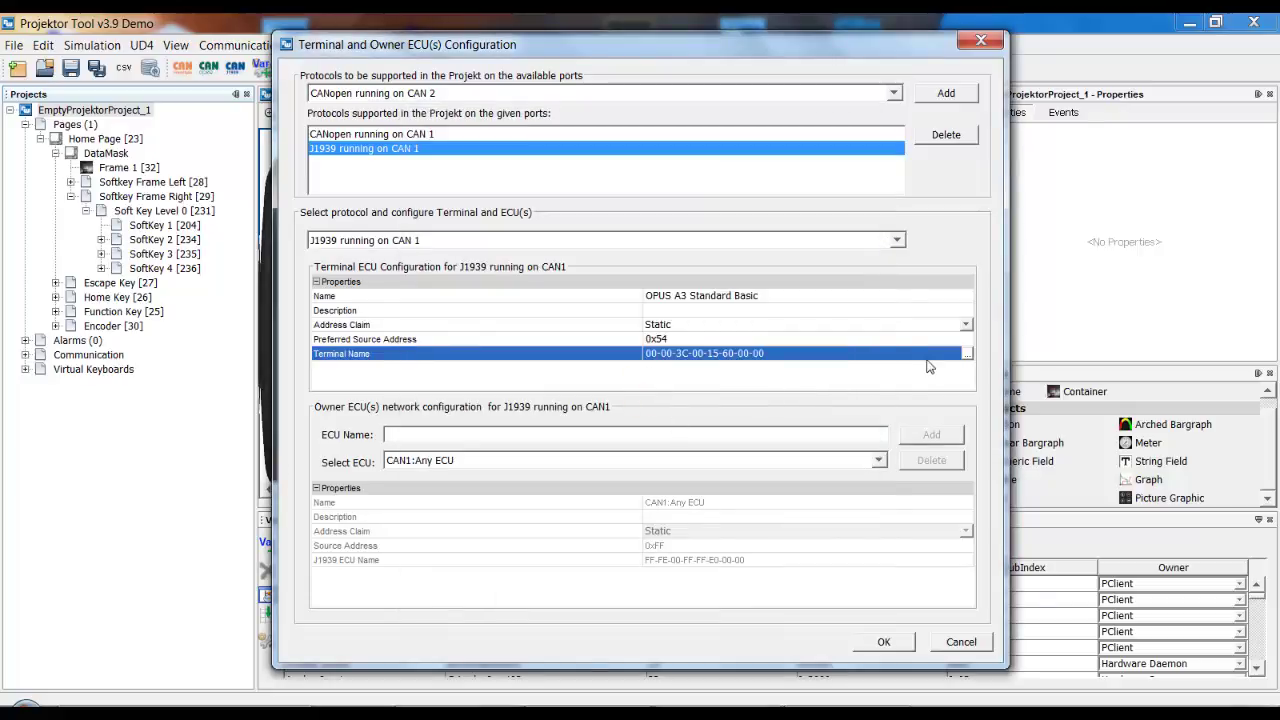
Step: Add an owner ECU named J1939_ECU to the J1939 network on CAN 1
{"action": "left_click", "coordinate": [438, 440]}
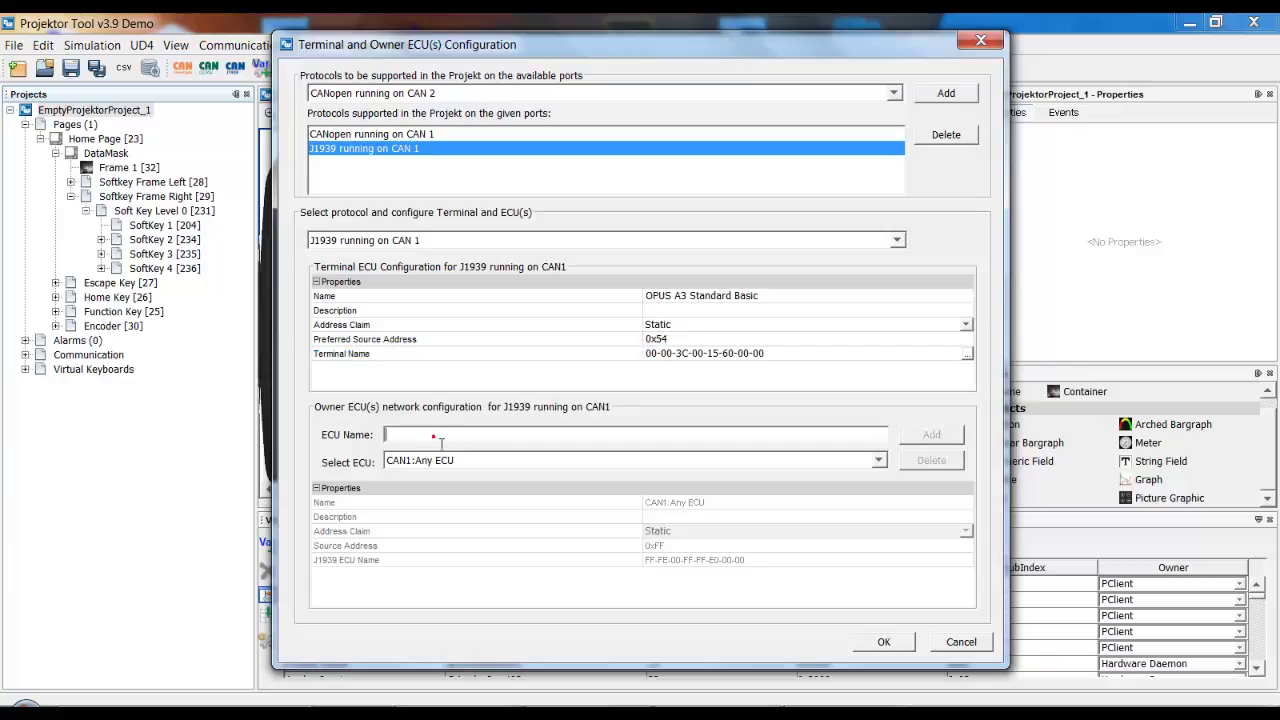
{"action": "type", "text": "J"}
{"action": "type", "text": "191"}
{"action": "type", "text": "9_ECU"}
{"action": "left_click", "coordinate": [931, 434]}
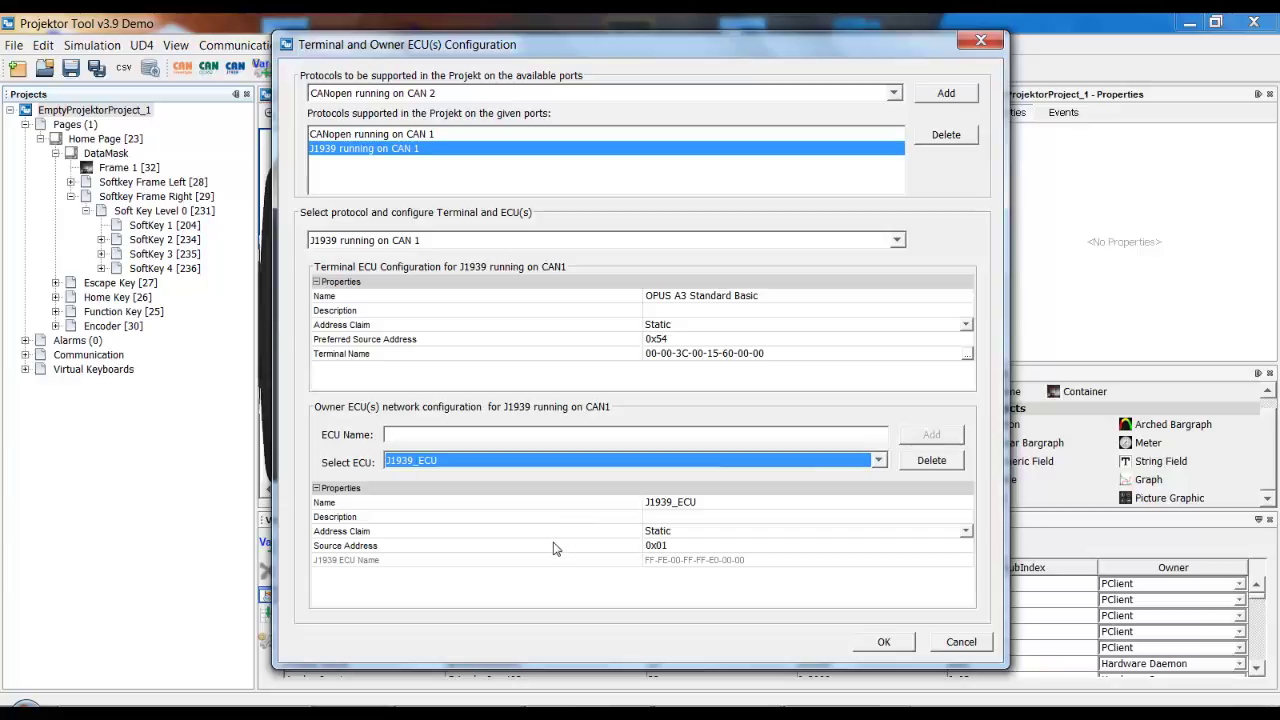
Step: Review the address claim options and the source address of J1939_ECU
{"action": "left_click", "coordinate": [677, 531]}
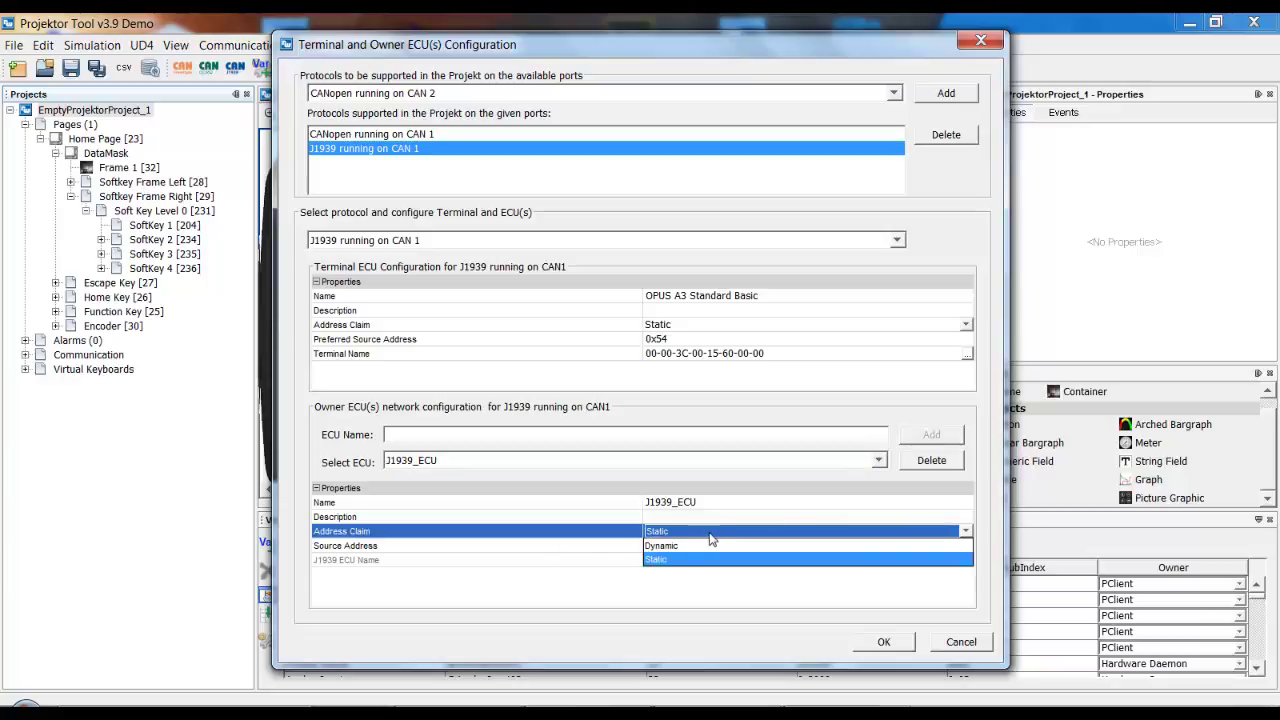
{"action": "left_click", "coordinate": [709, 533]}
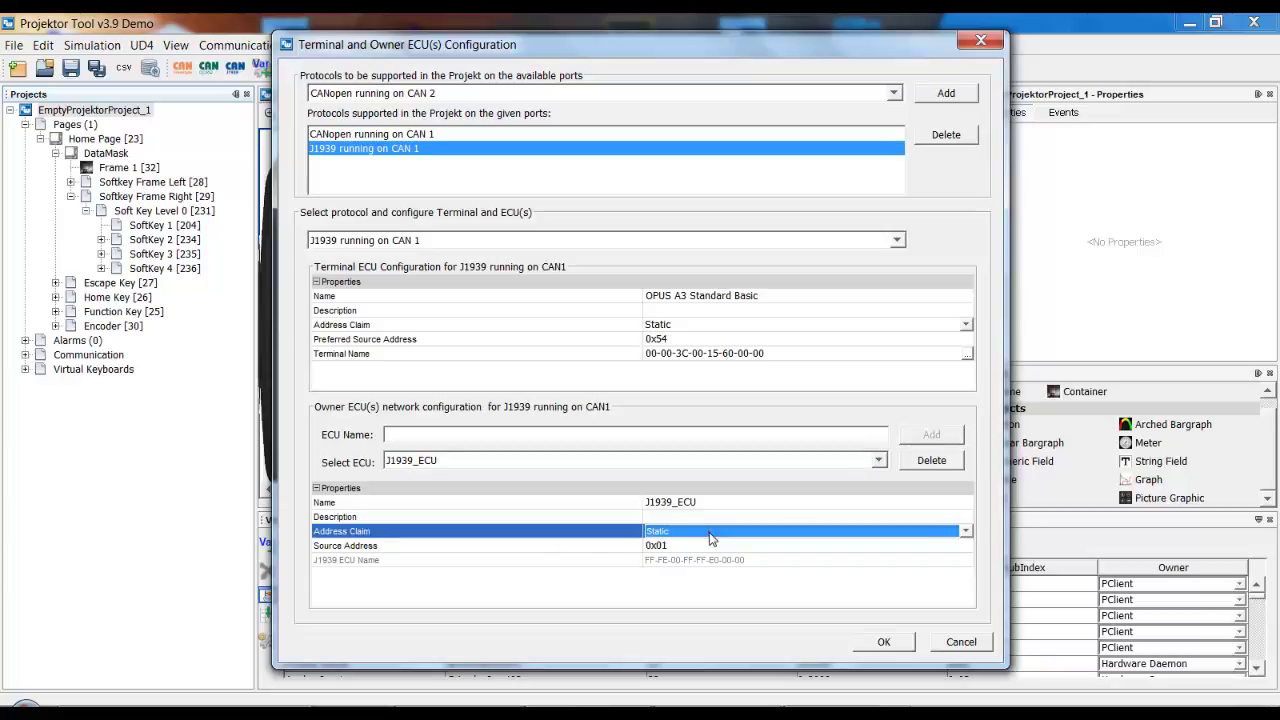
{"action": "left_click", "coordinate": [699, 549]}
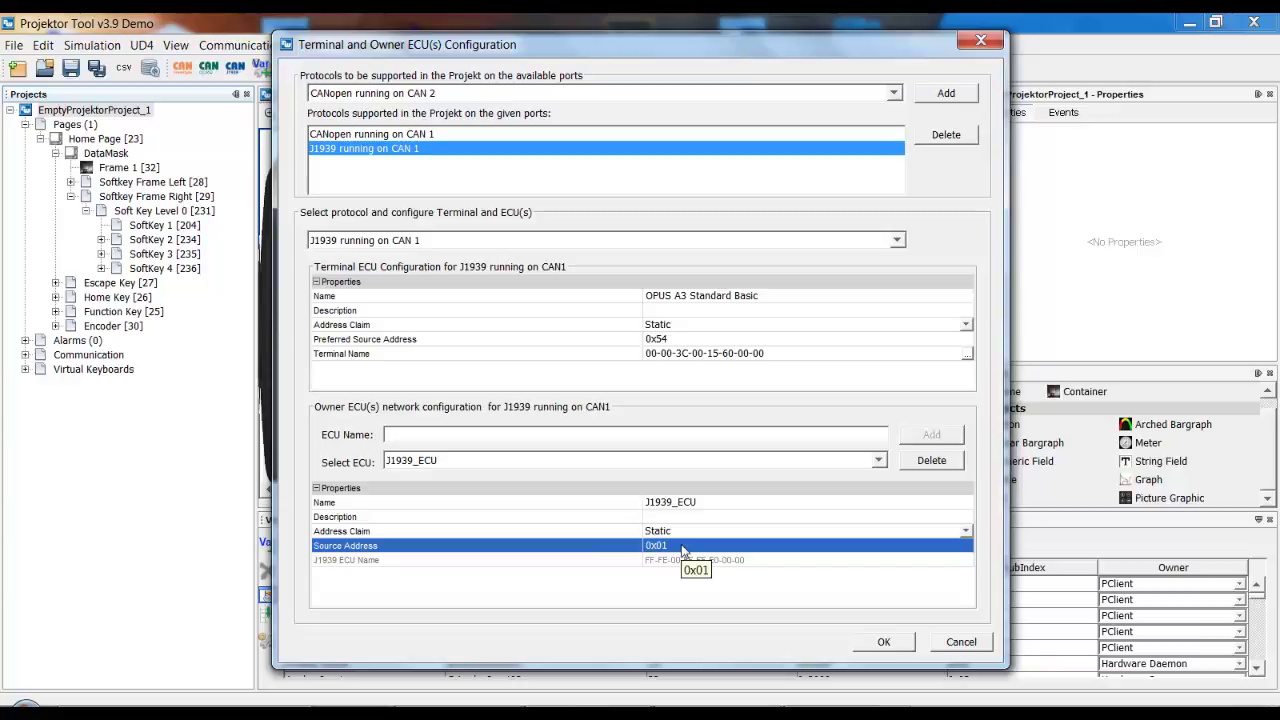
Step: Add CANFreestyle running on CAN 1 with an owner ECU named CANFreestyle_ECU and apply the configuration
{"action": "left_click", "coordinate": [464, 93]}
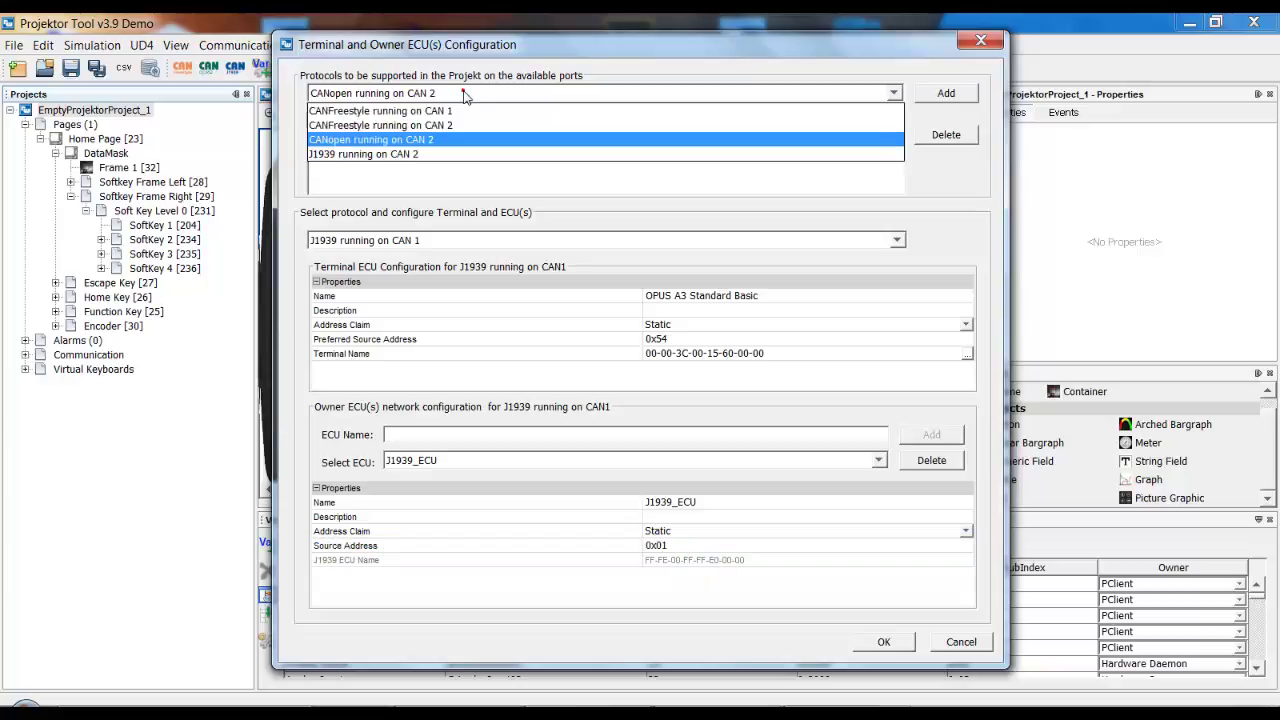
{"action": "left_click", "coordinate": [374, 111]}
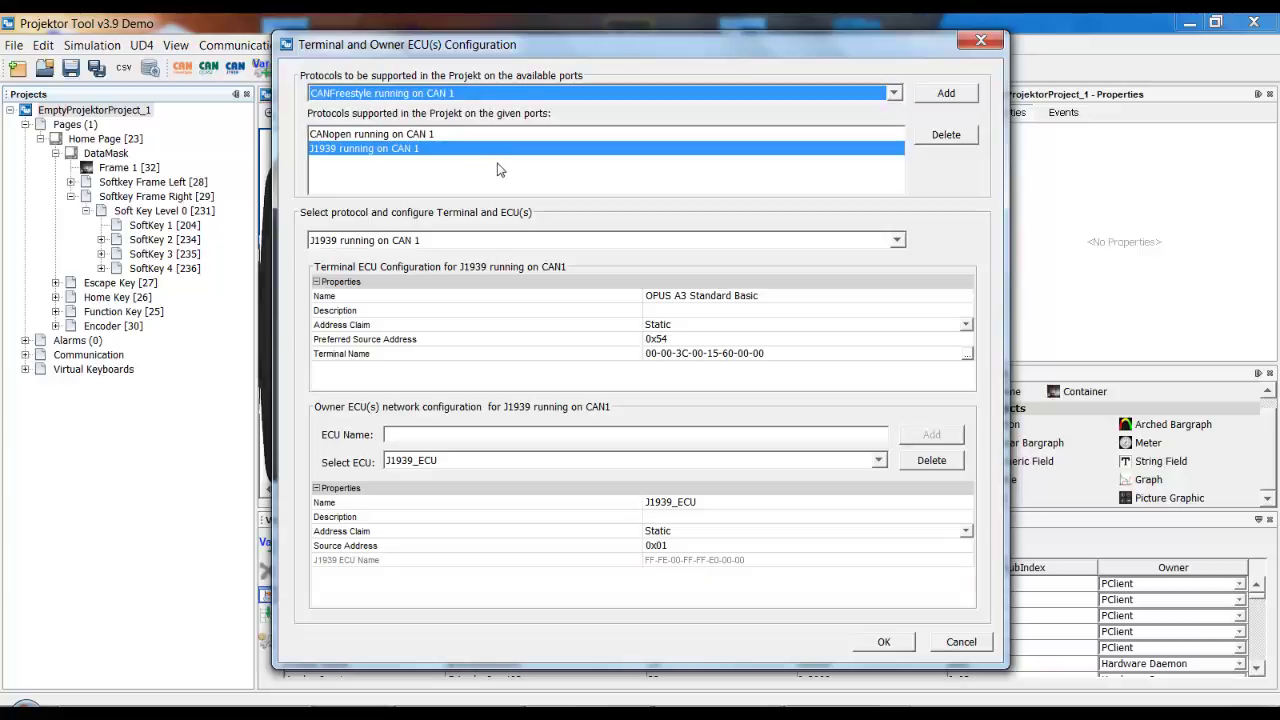
{"action": "left_click", "coordinate": [944, 94]}
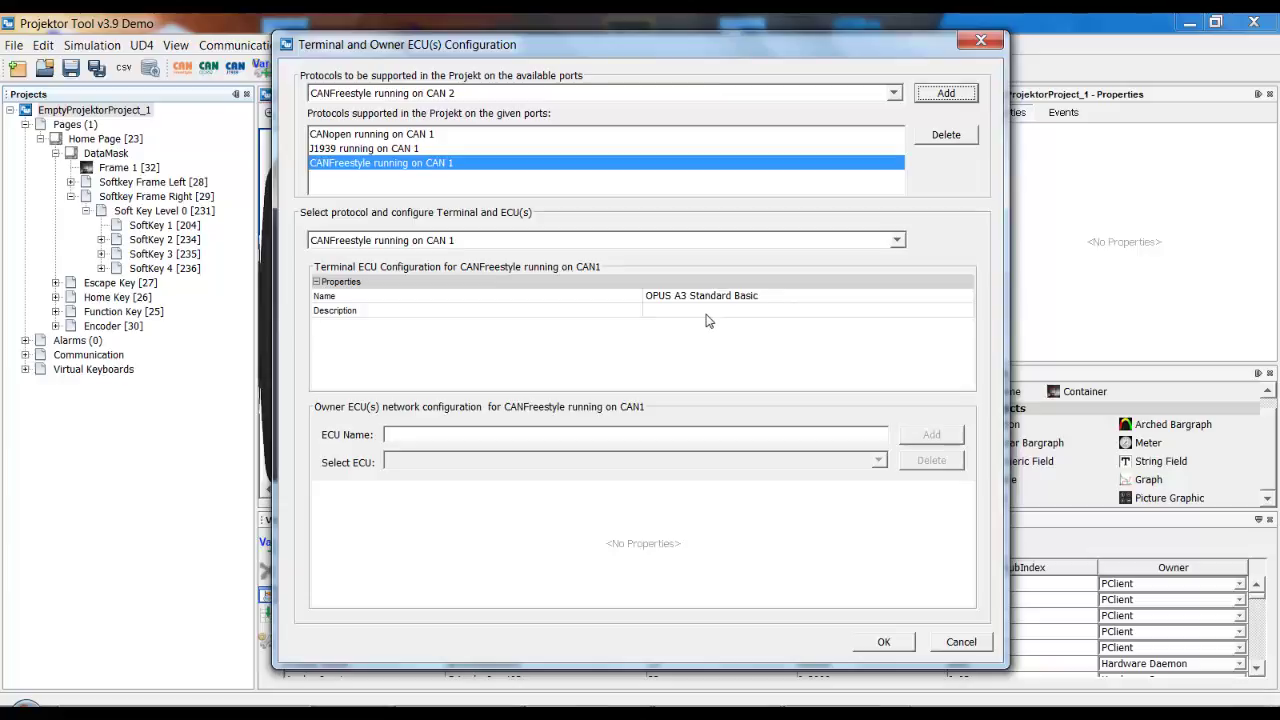
{"action": "left_click", "coordinate": [505, 438]}
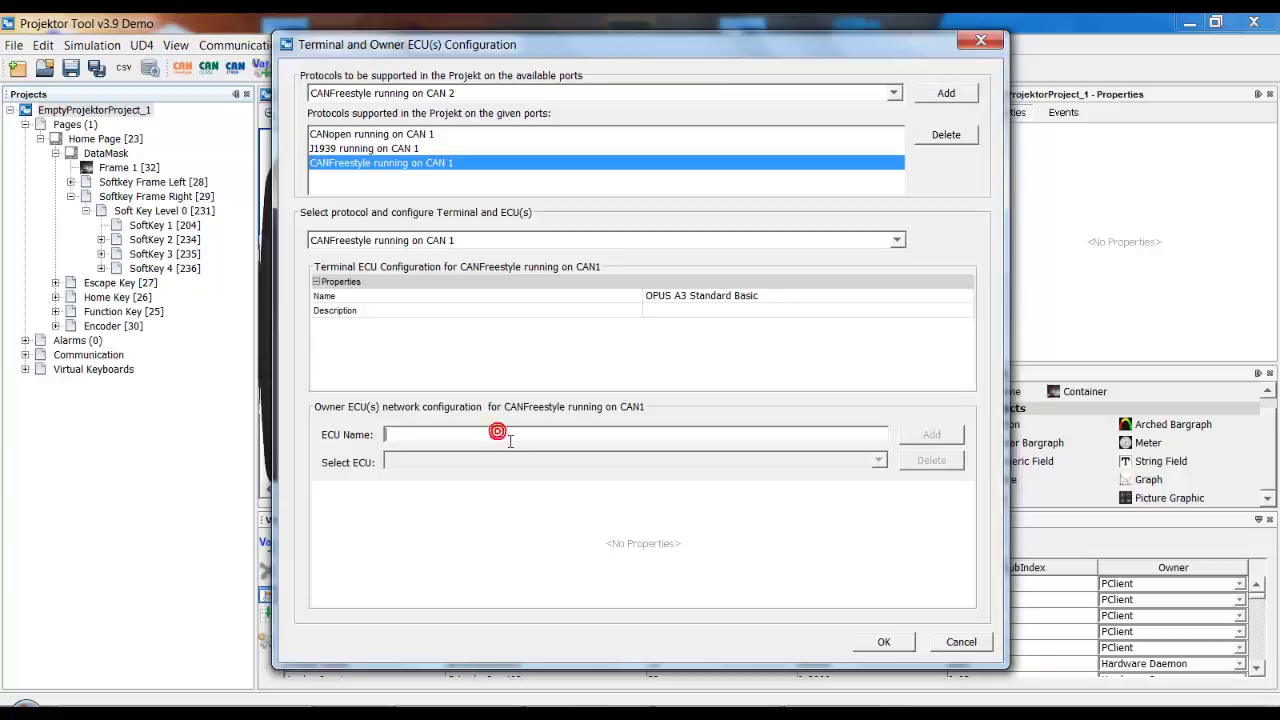
{"action": "type", "text": "CANFreestyle_ECU"}
{"action": "left_click", "coordinate": [934, 434]}
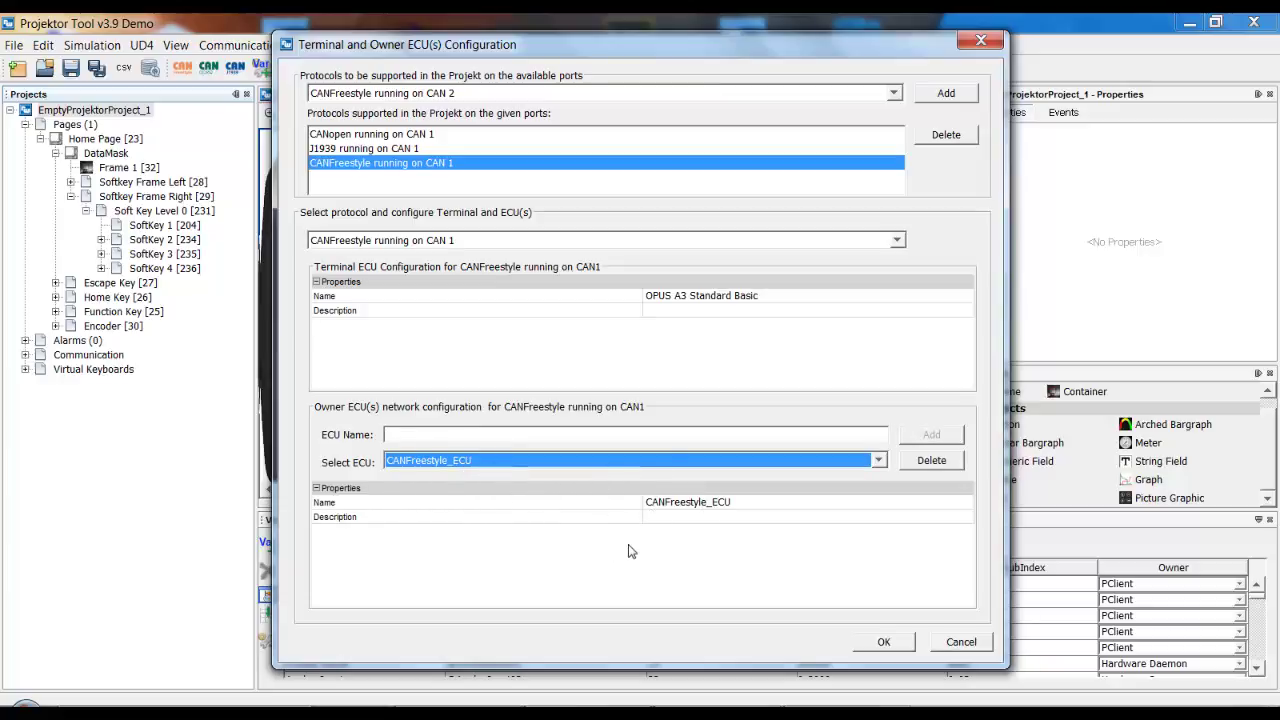
{"action": "left_click", "coordinate": [884, 641]}
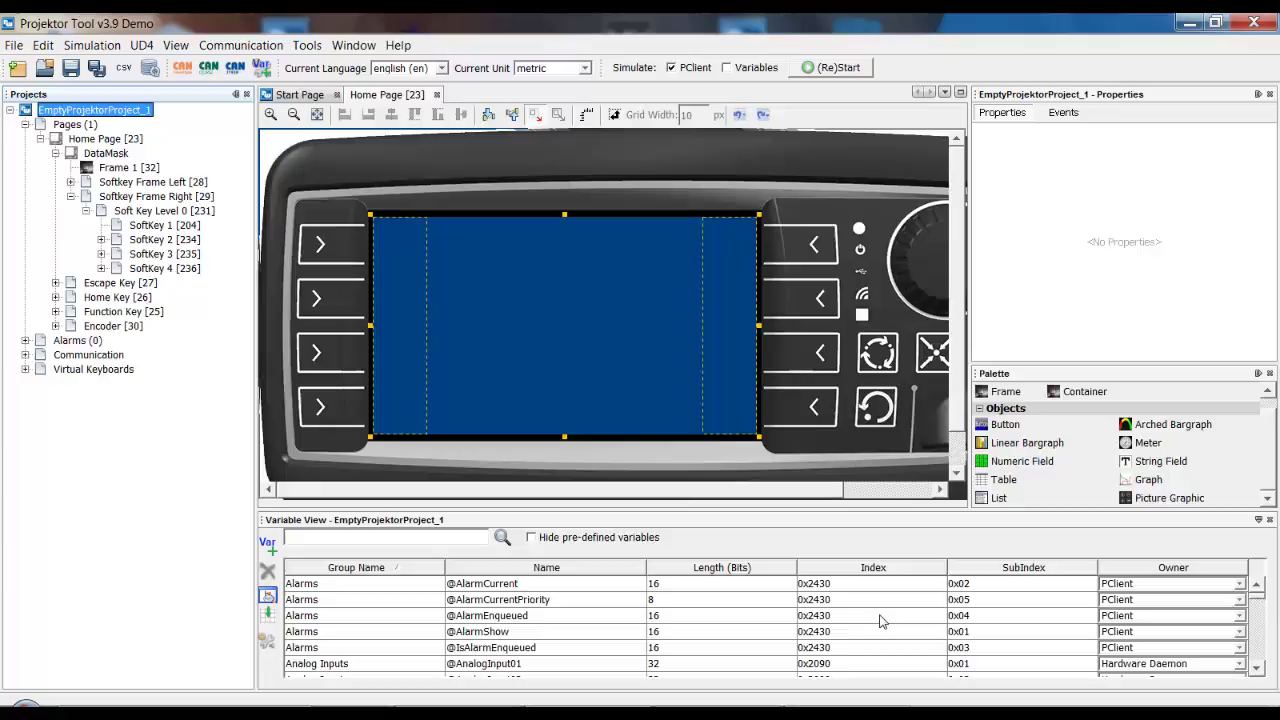
Step: Reopen the terminal and owner ECU configuration and delete CANFreestyle running on CAN 1 together with its ECU
{"action": "left_click", "coordinate": [240, 46]}
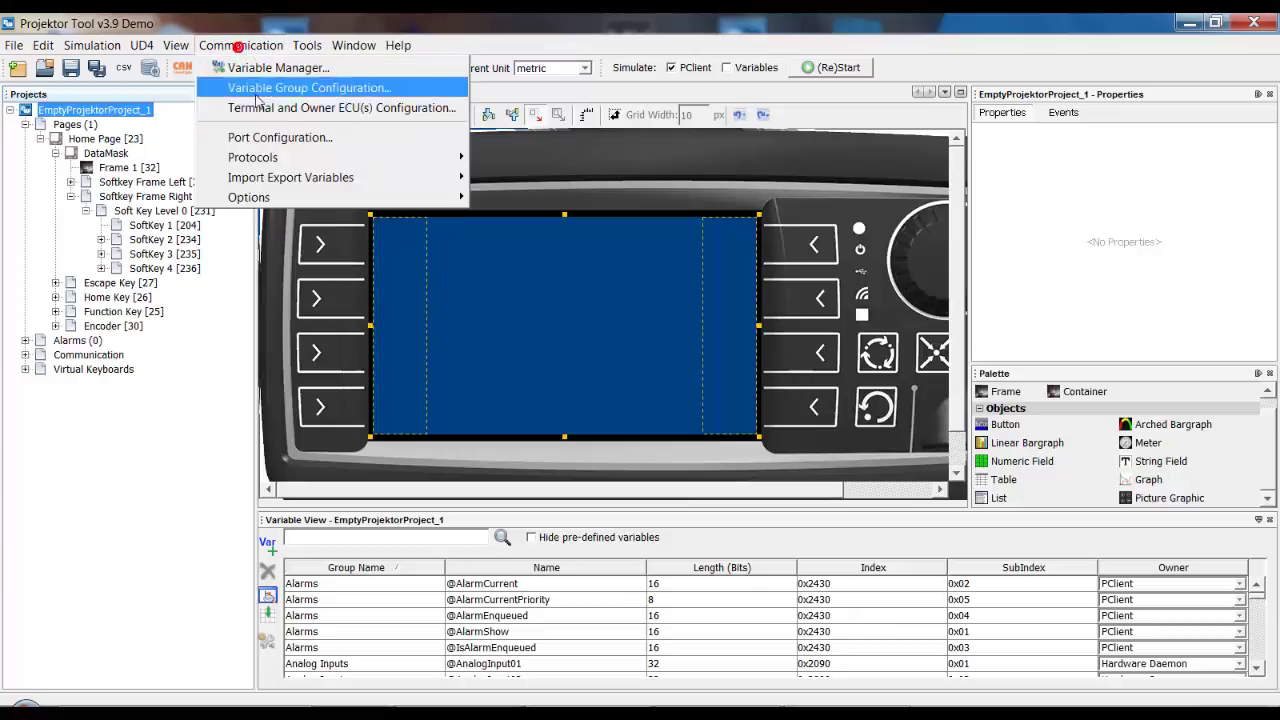
{"action": "left_click", "coordinate": [310, 116]}
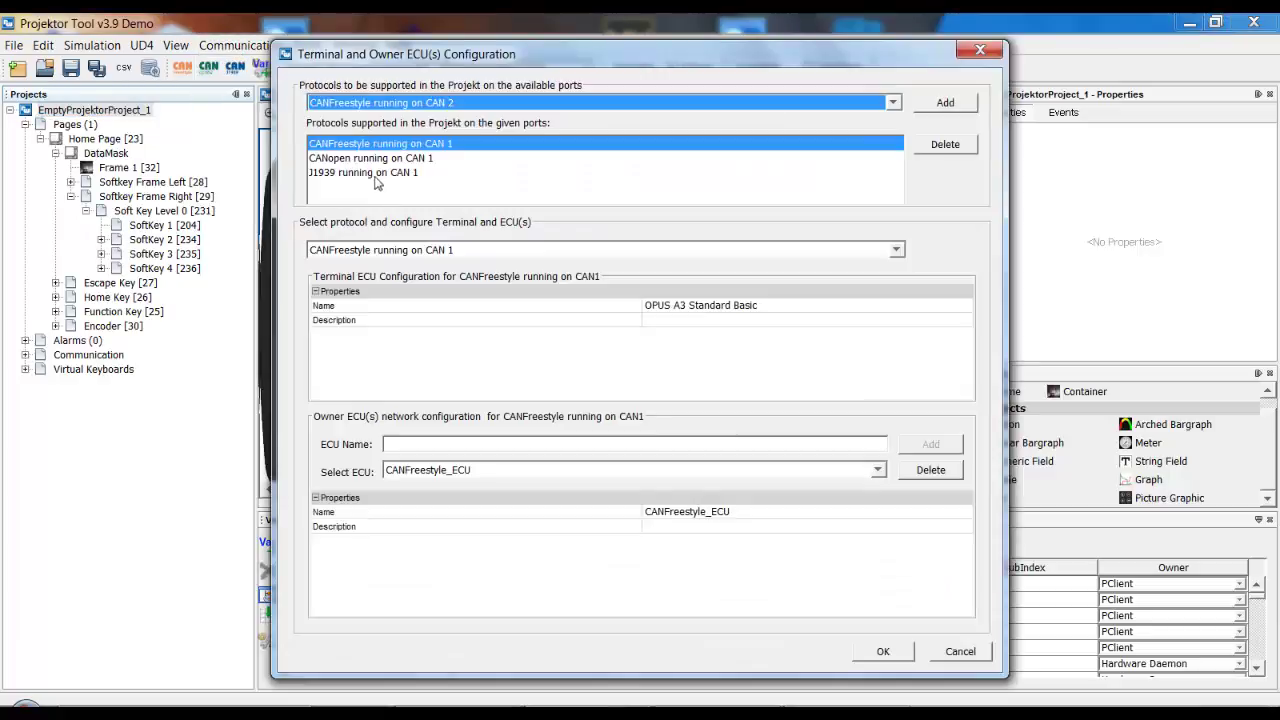
{"action": "left_click", "coordinate": [378, 172]}
{"action": "left_click", "coordinate": [372, 153]}
{"action": "left_click", "coordinate": [372, 143]}
{"action": "left_click", "coordinate": [374, 172]}
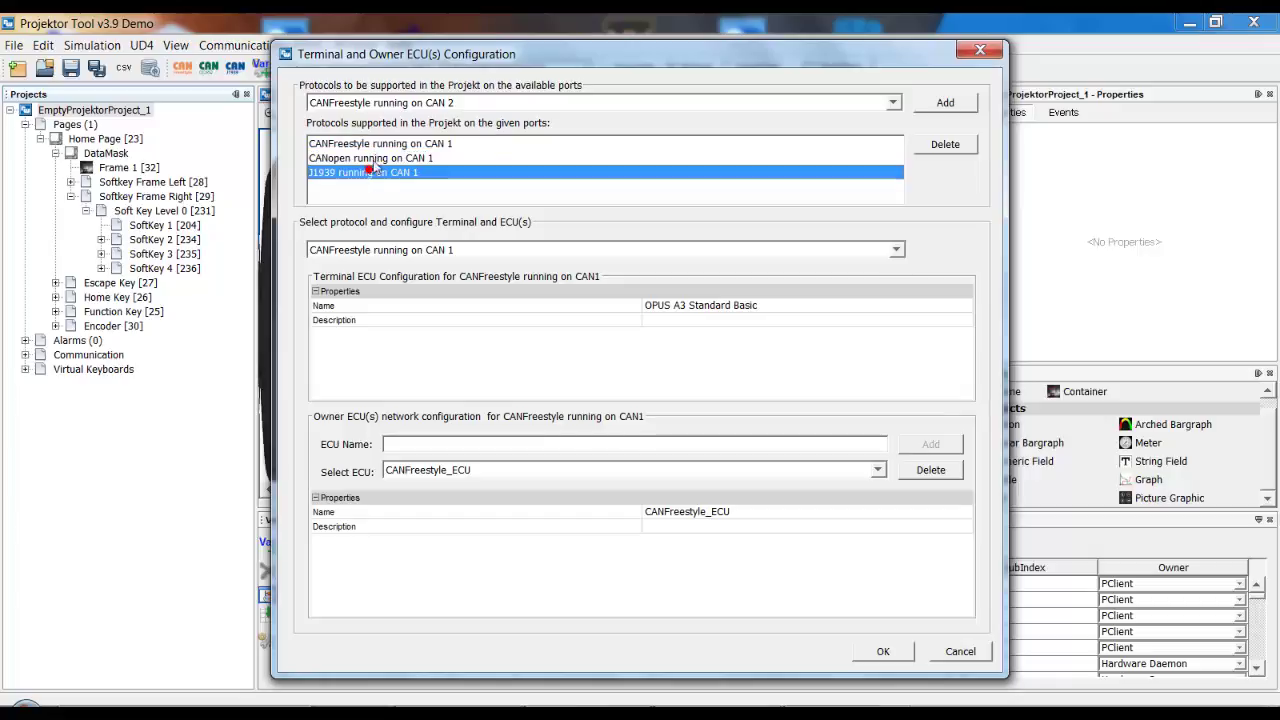
{"action": "left_click", "coordinate": [372, 145]}
{"action": "left_click", "coordinate": [930, 147]}
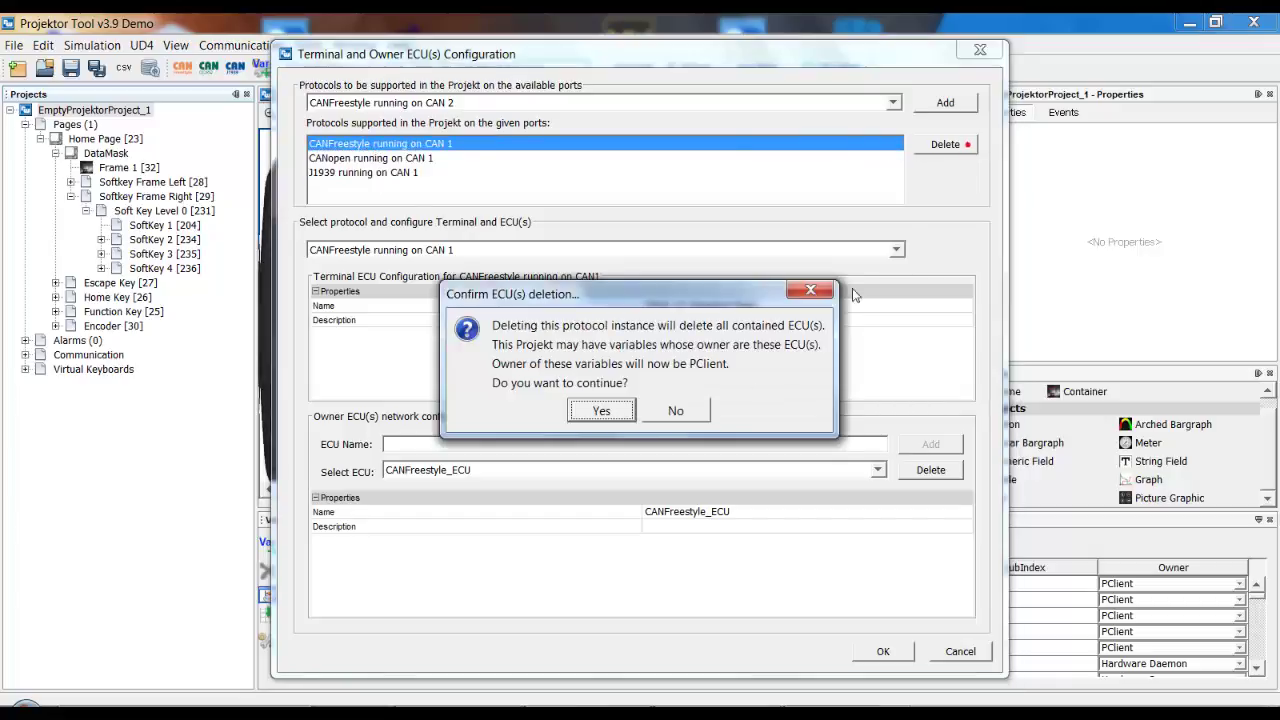
{"action": "left_click", "coordinate": [605, 410]}
Step: Delete J1939 running on CAN 1 together with its ECU and apply the configuration
{"action": "left_click", "coordinate": [388, 158]}
{"action": "left_click", "coordinate": [945, 144]}
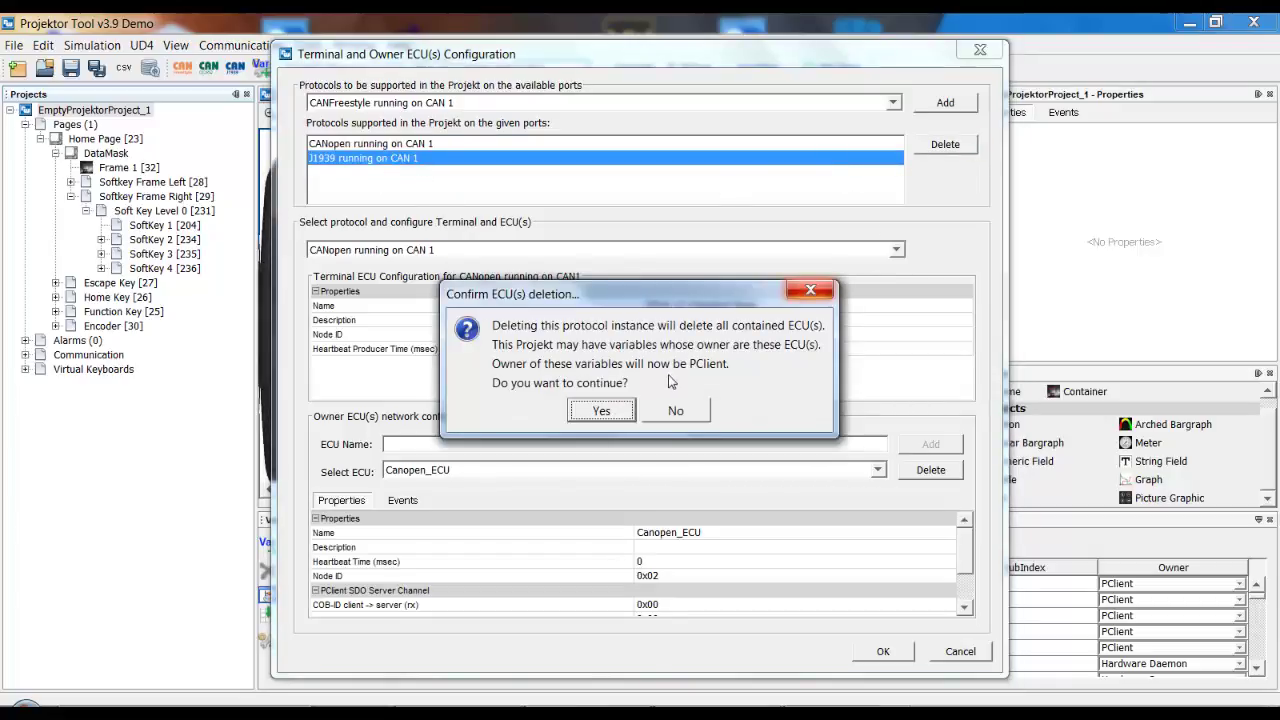
{"action": "left_click", "coordinate": [608, 409]}
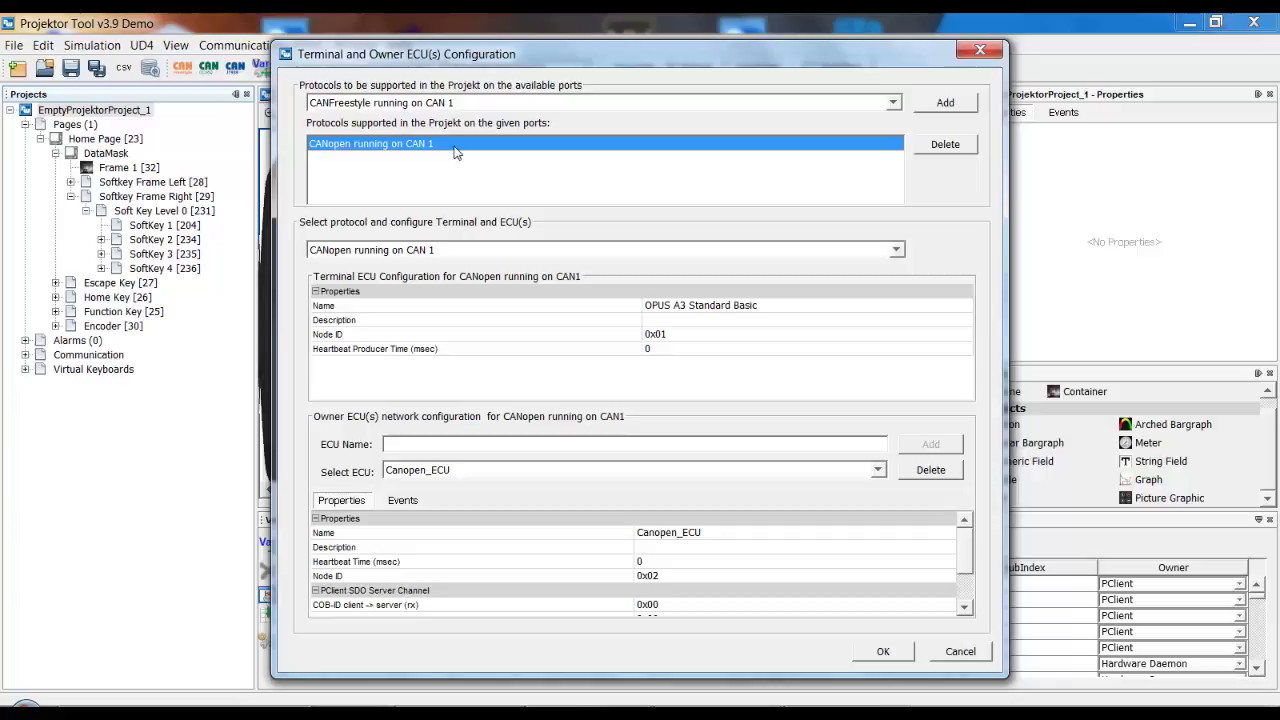
{"action": "left_click", "coordinate": [883, 651]}
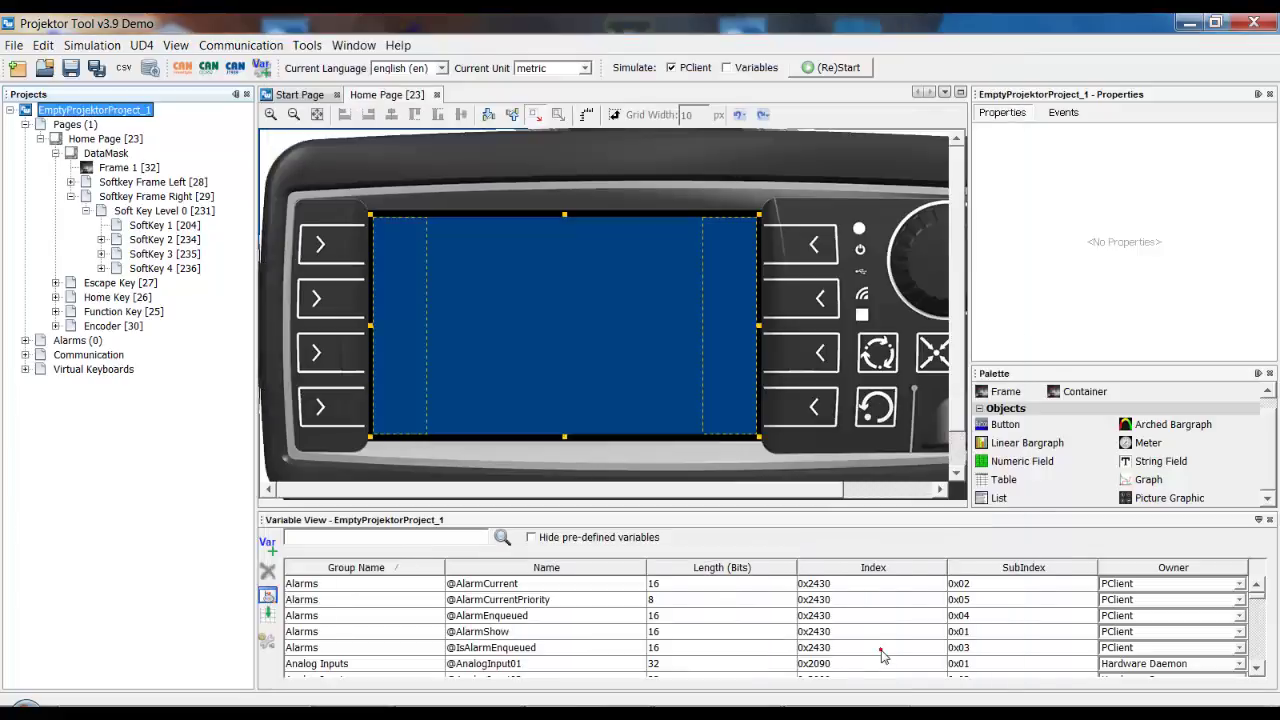